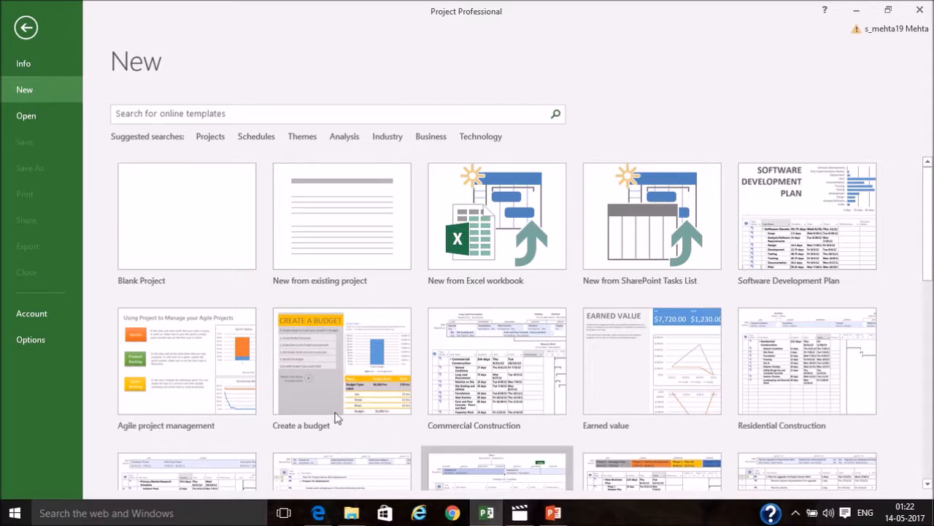
- Create a blank project and select the first Task Name cell
click(201, 248)
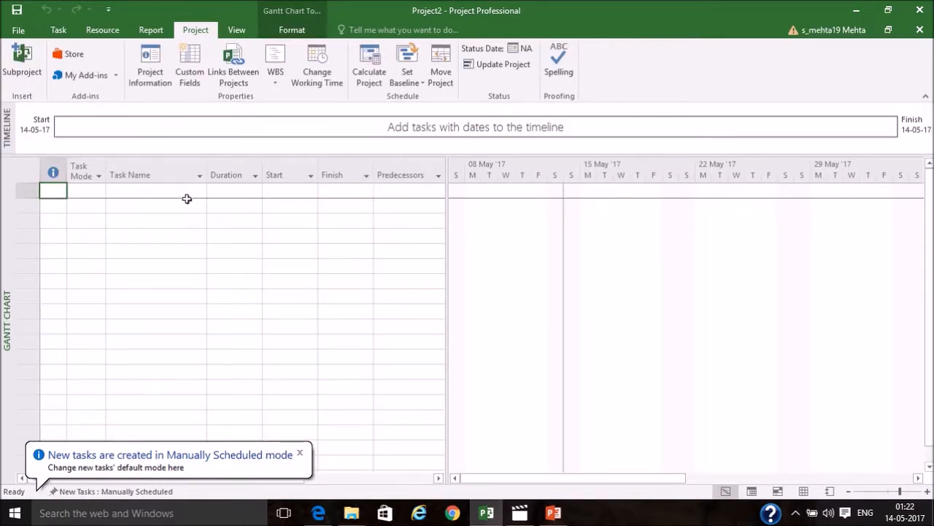
click(176, 205)
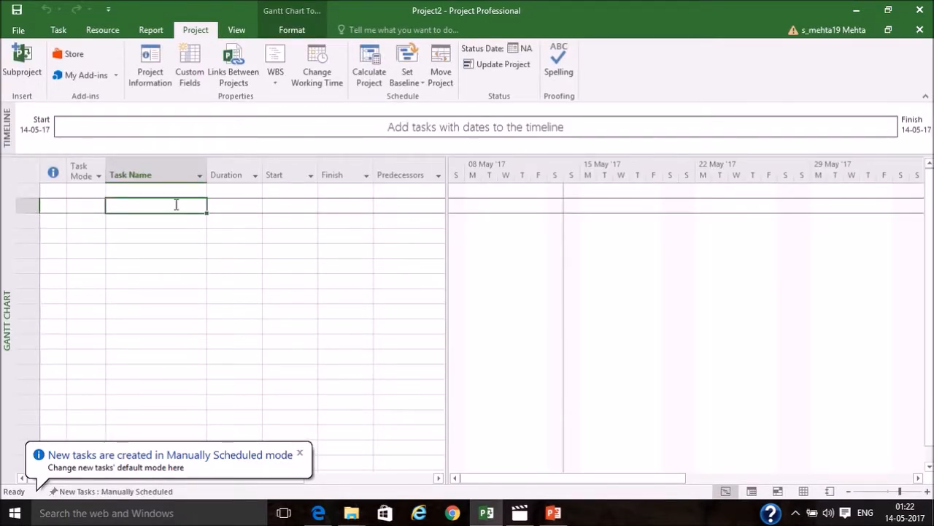
click(186, 192)
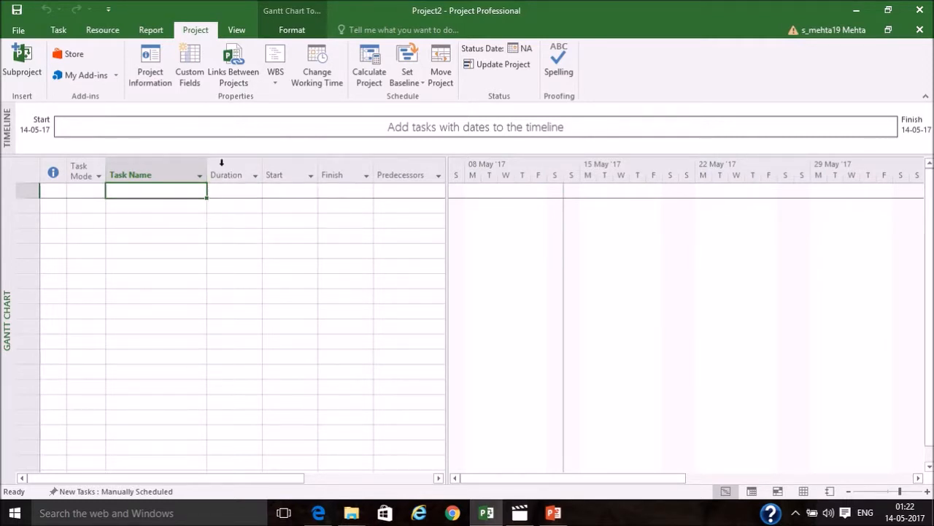
- Choose the 28-01-09 date format in the program's general options and look over the display options
click(19, 33)
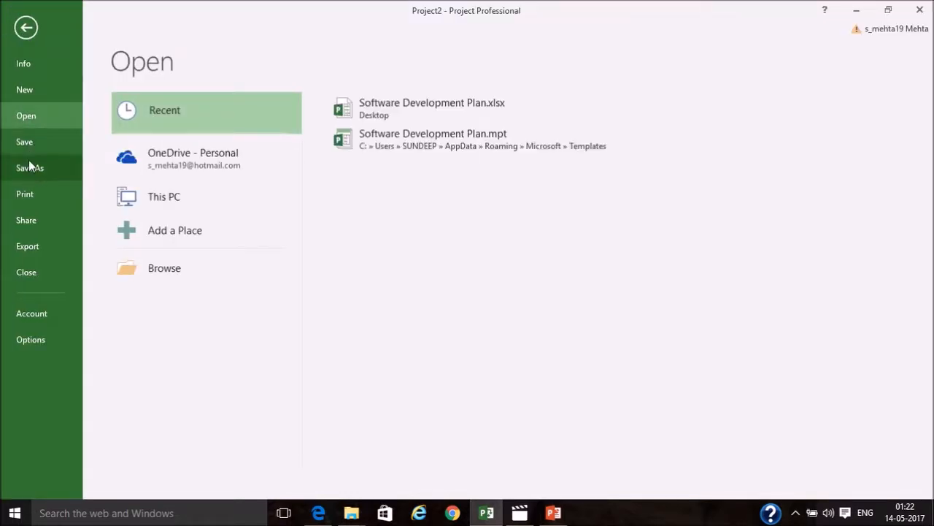
click(38, 347)
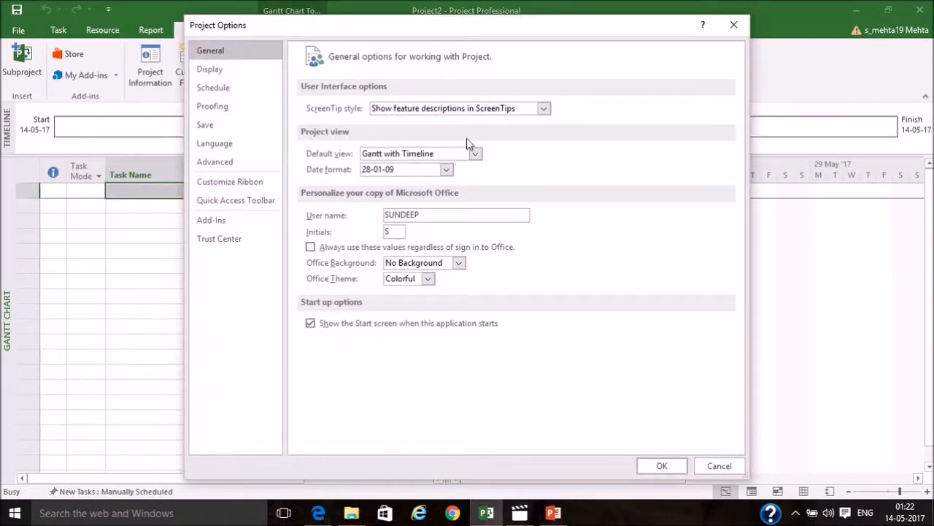
click(446, 170)
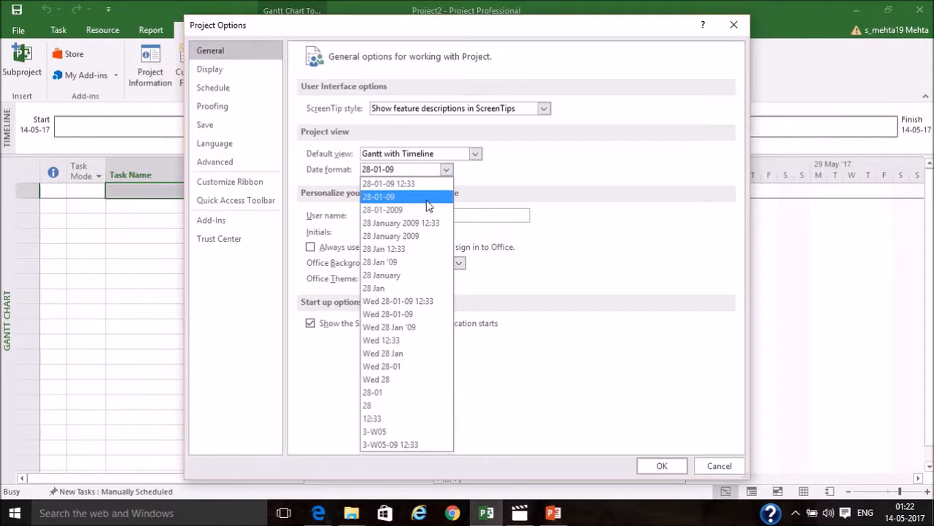
click(429, 197)
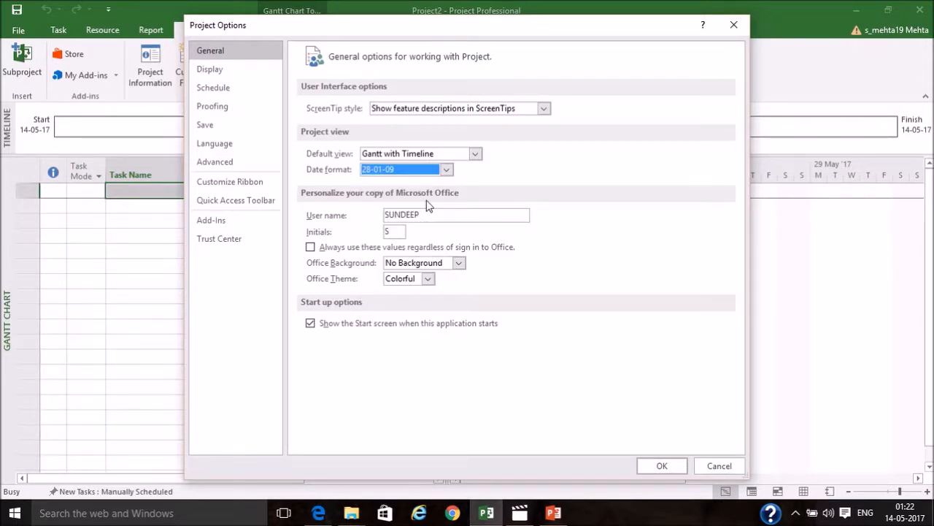
click(210, 69)
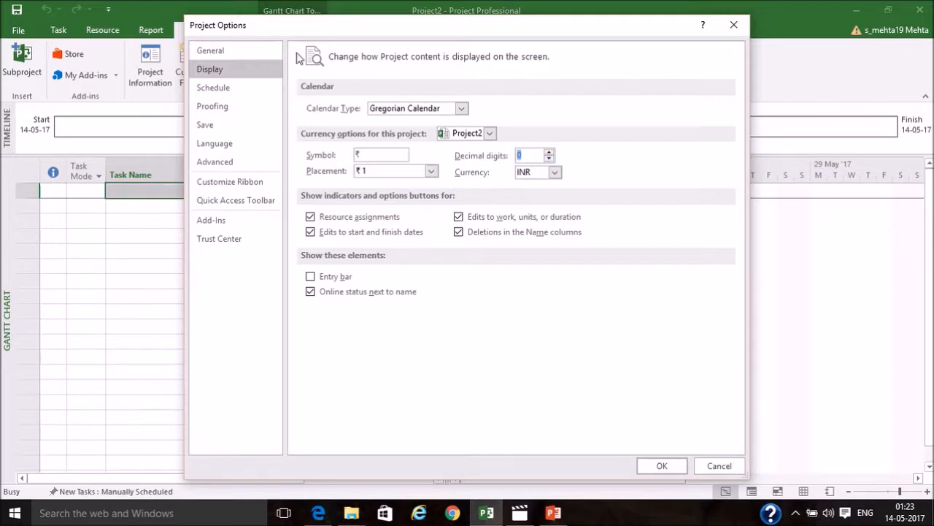
- Set the project's calendar options to 48 hours per week and 26 days per month
click(229, 98)
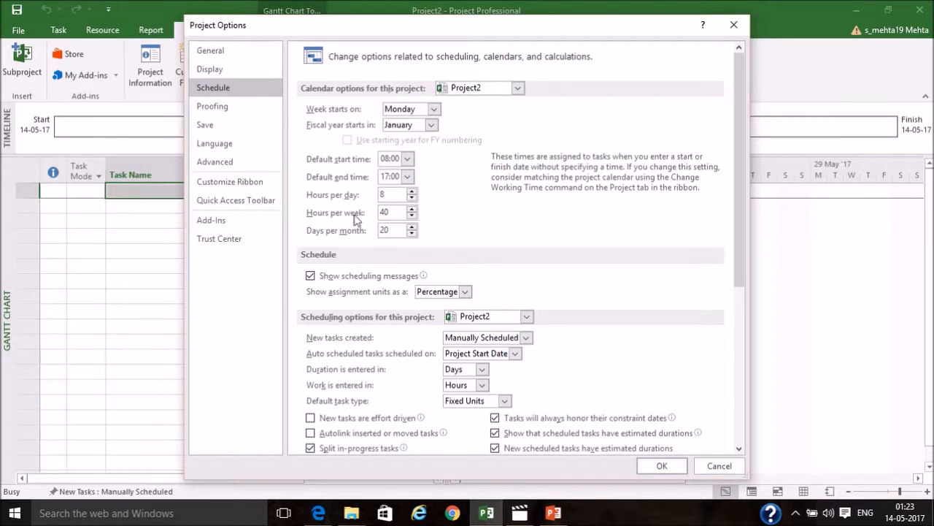
click(412, 210)
click(411, 227)
- Set new tasks to Auto Scheduled and have work entered in days in the project's scheduling options
drag(743, 278, 748, 359)
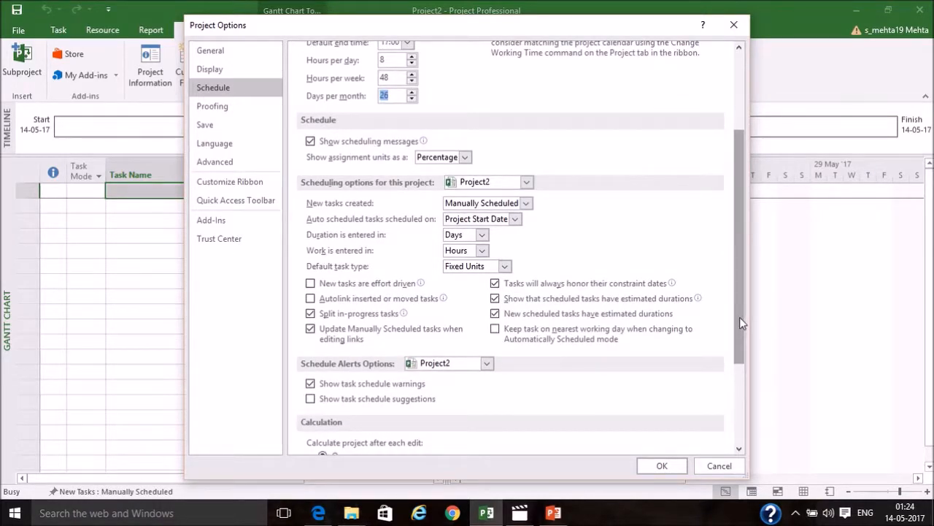
drag(740, 317, 738, 267)
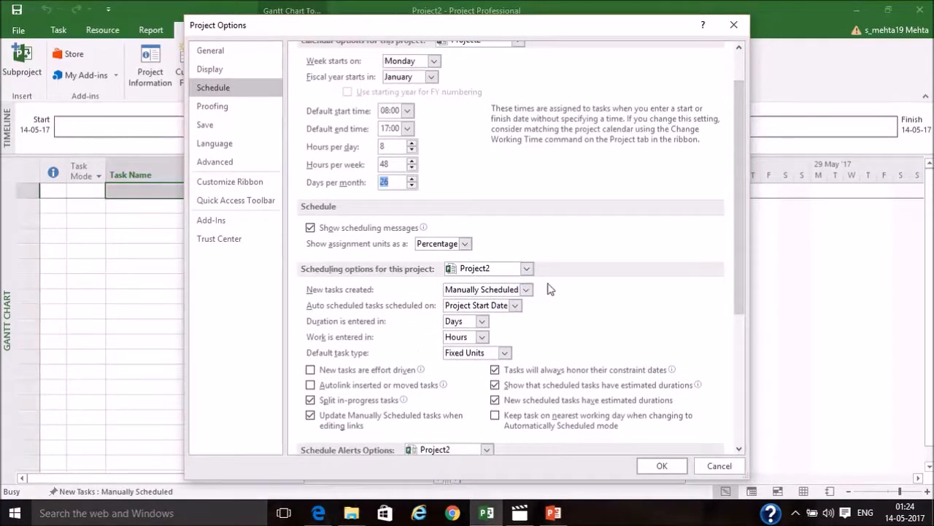
click(525, 289)
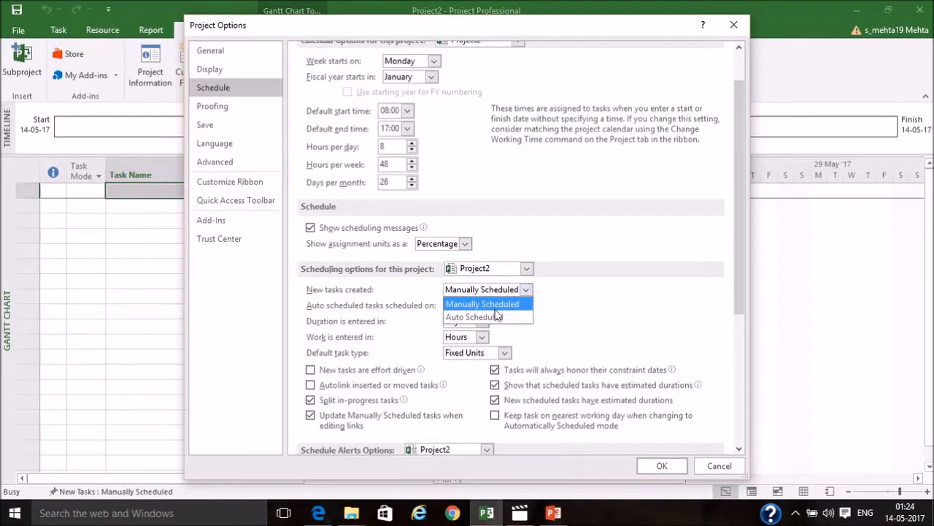
click(498, 317)
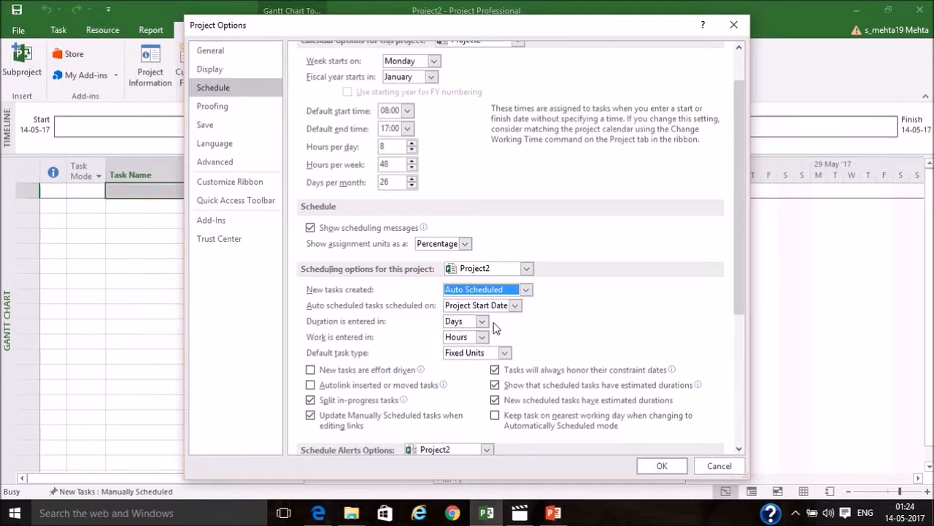
click(483, 337)
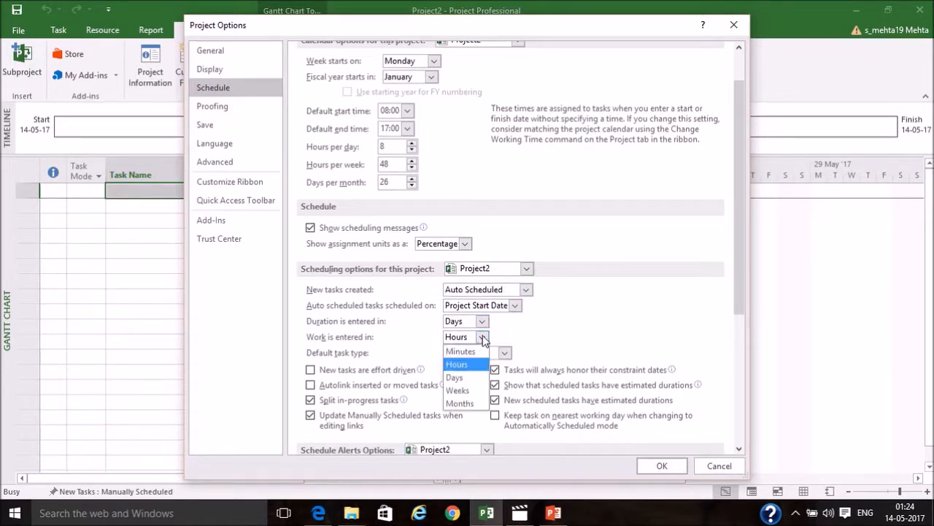
click(465, 378)
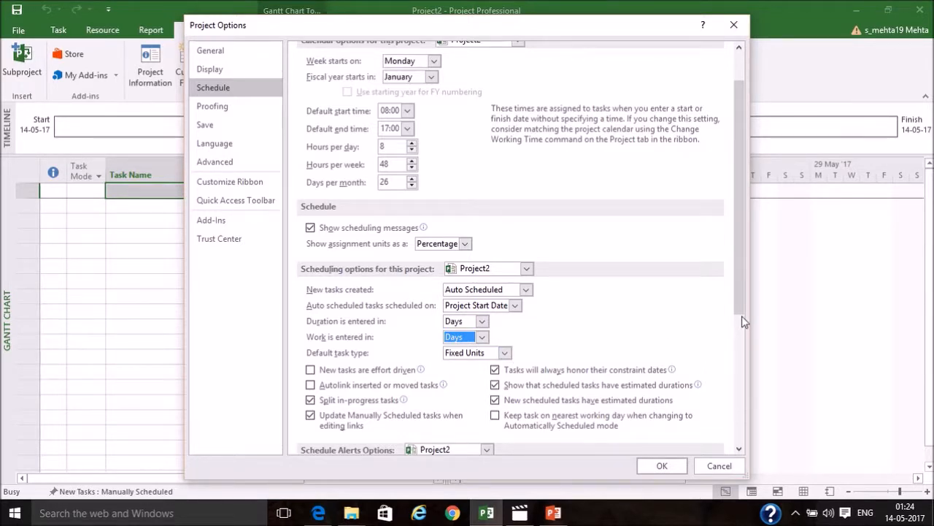
- Look over the calculation and advanced options and apply the changed project options
scroll(741, 315, down, 5)
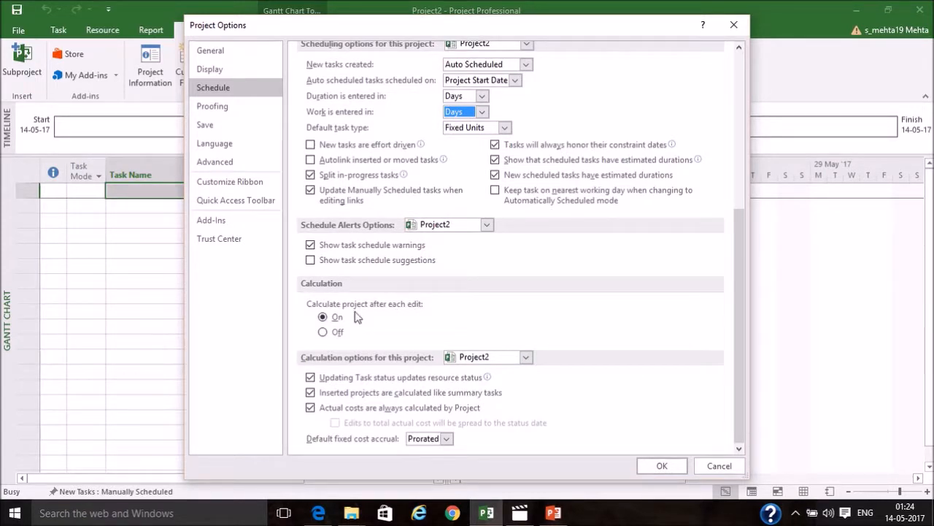
click(219, 163)
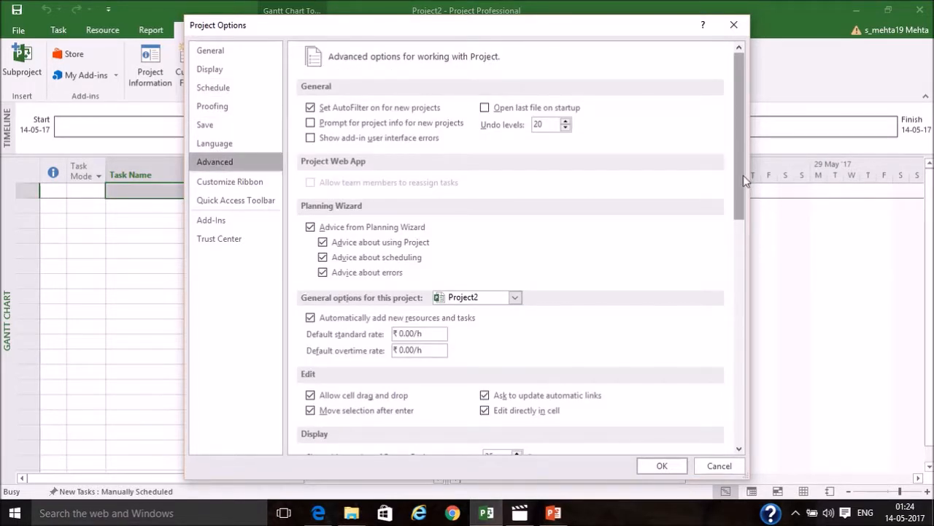
drag(740, 175, 755, 396)
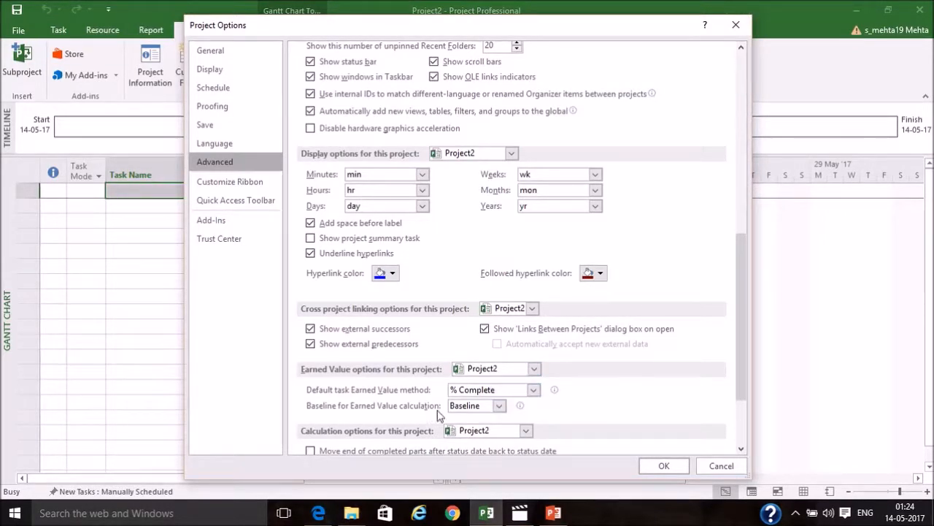
click(662, 466)
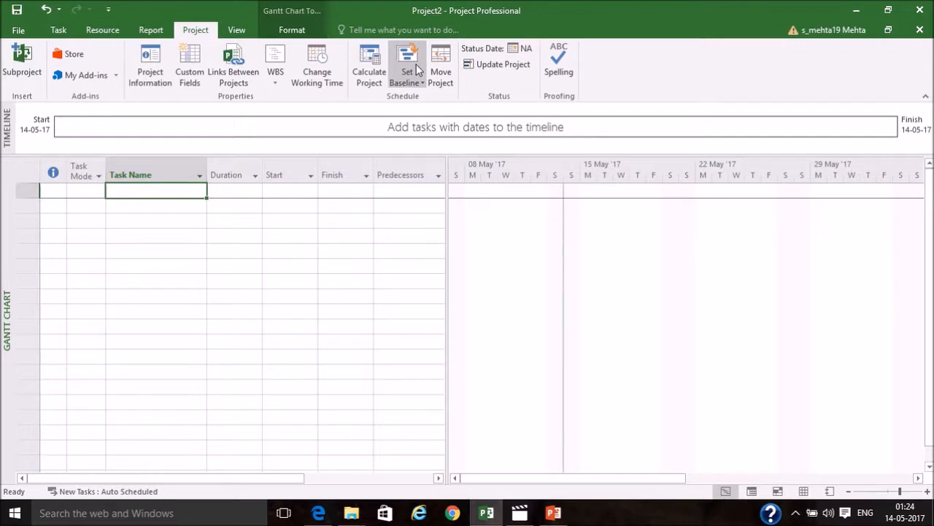
- Open the Standard calendar's default work week details and set Saturday to specific working times
click(330, 60)
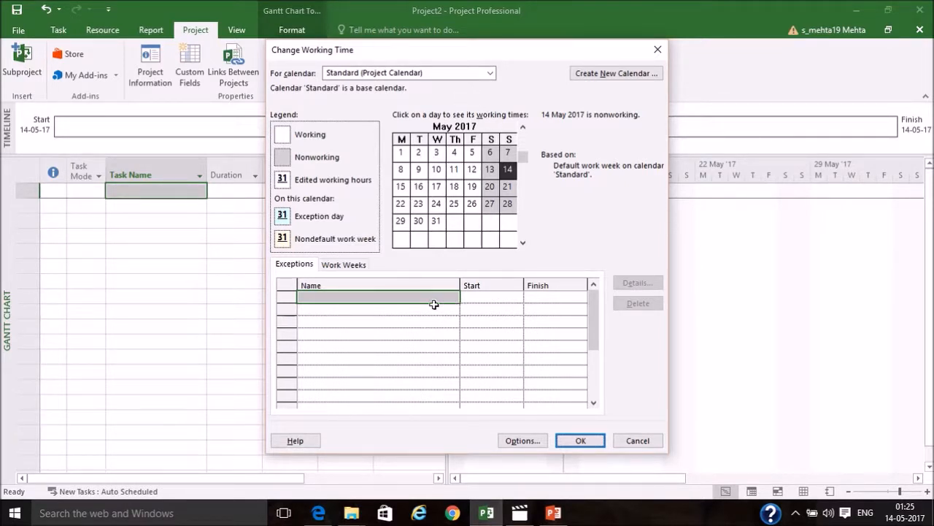
click(360, 267)
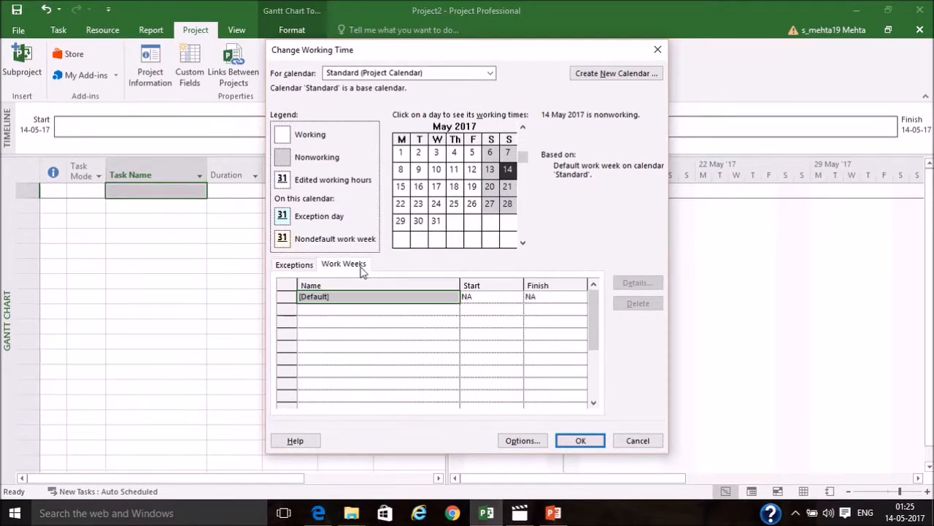
click(637, 283)
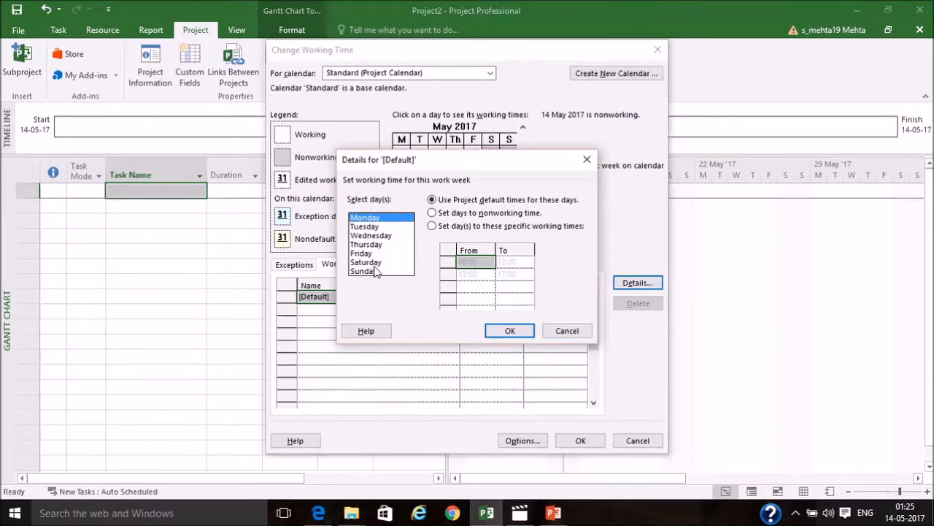
click(371, 263)
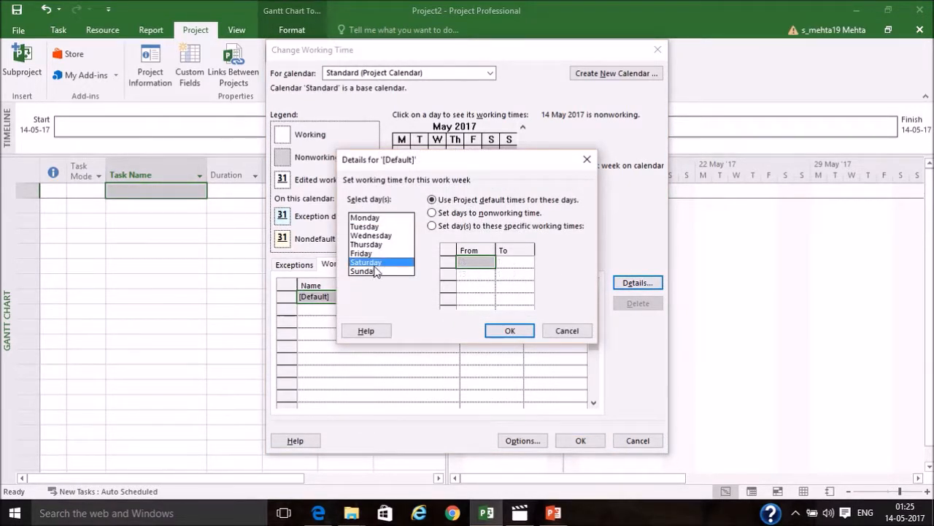
click(434, 225)
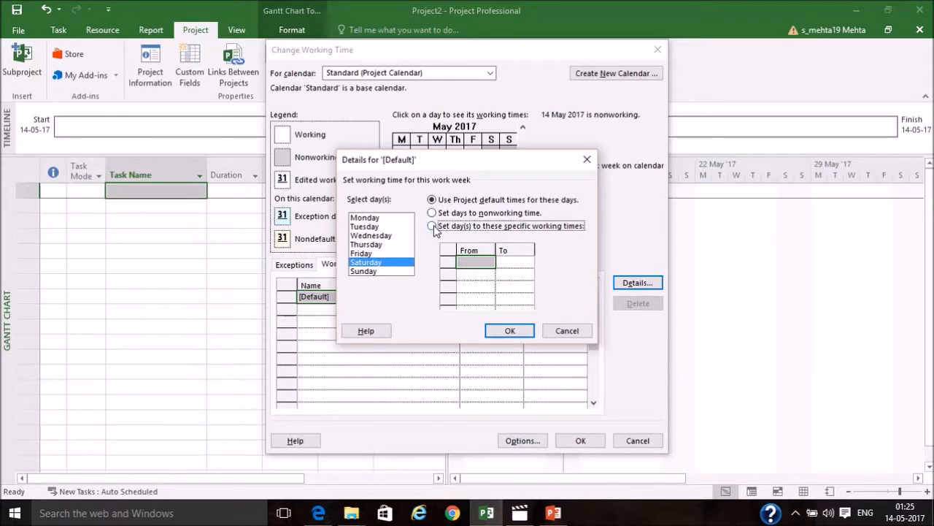
- Enter a first Saturday working period from 08:00 to 12:00
click(472, 270)
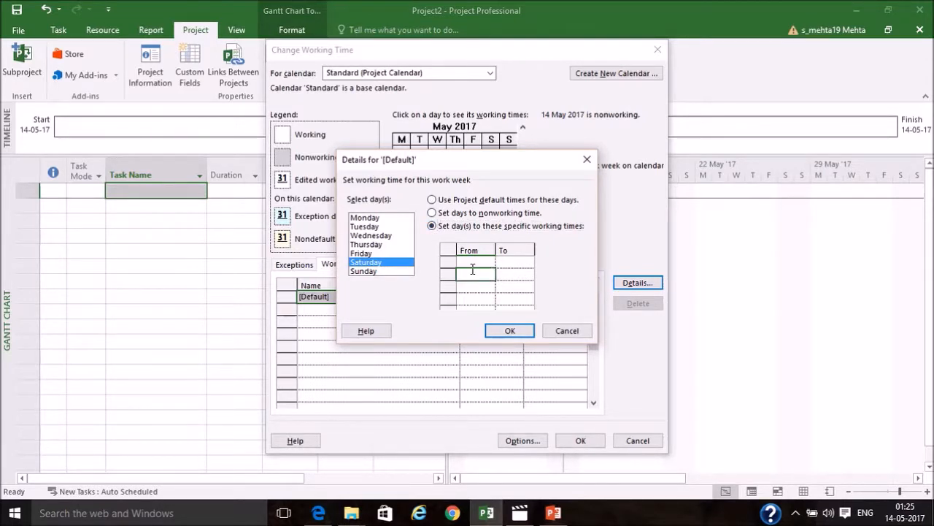
key(Up)
text(08)
text(00)
key(Return)
click(514, 261)
text(12:00)
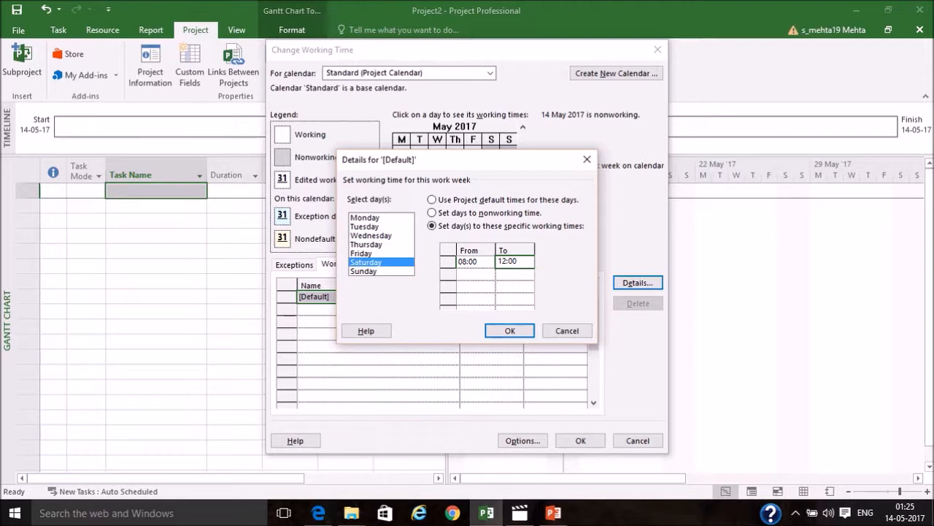
key(Return)
key(Left)
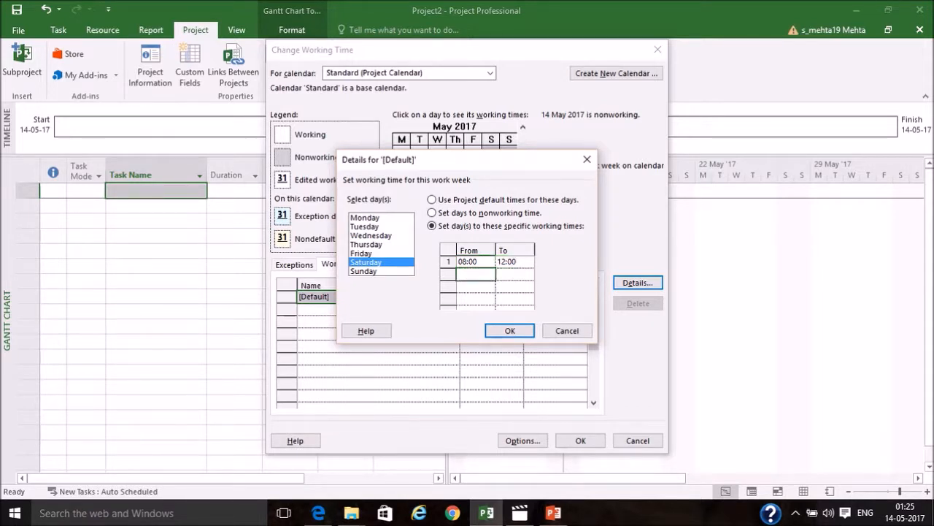
- Add a second Saturday working period from 13:00 to 17:00 and confirm the work week details
text(13:00)
key(Return)
key(Right)
text(17)
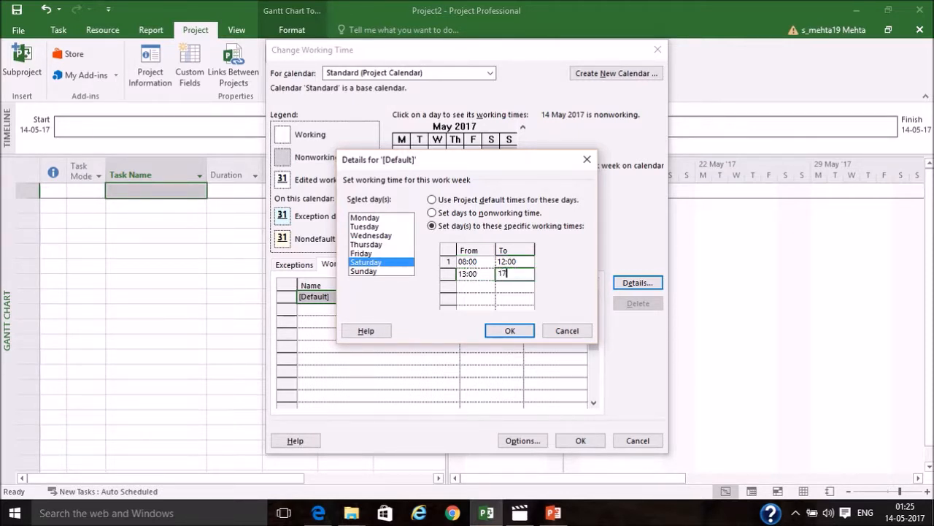
text(:00)
key(Return)
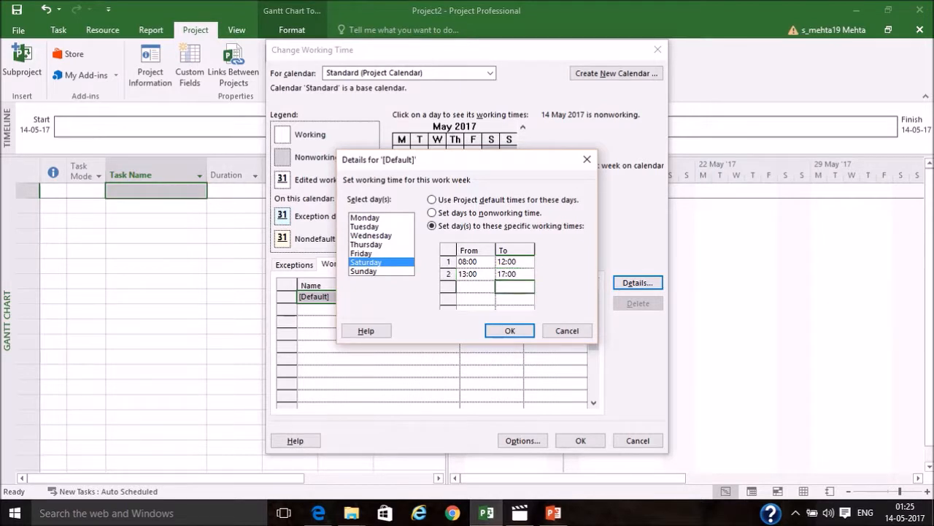
click(511, 331)
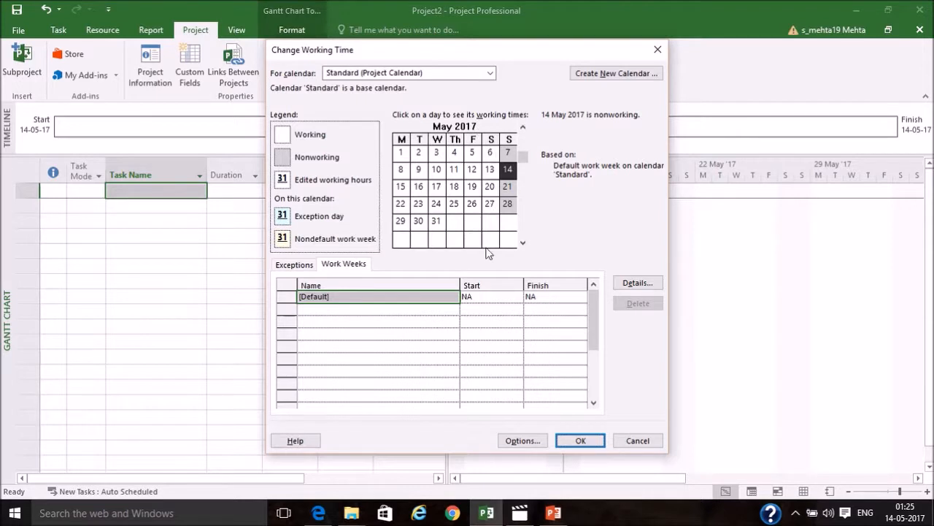
- Set Saturday in the default work week to specific working times of 08:00–12:00 and 13:00–17:00, and confirm the calendar changes
click(490, 188)
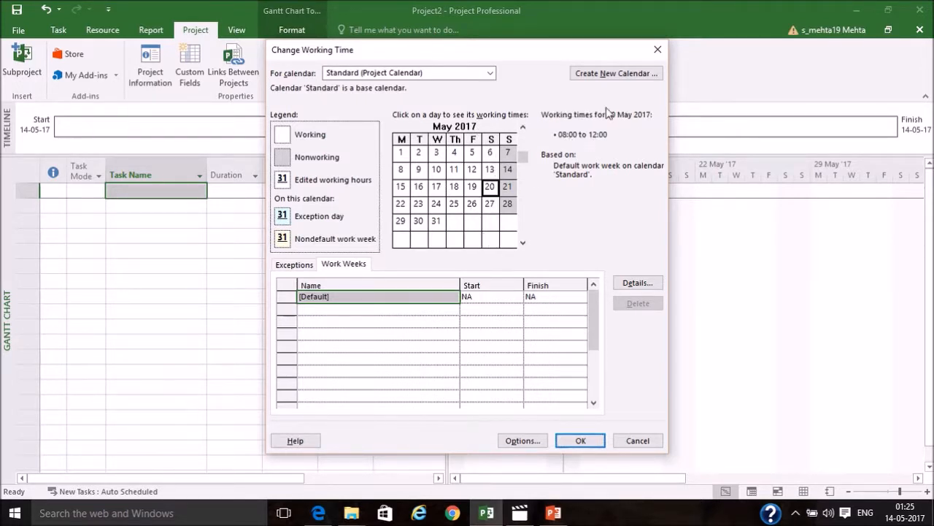
click(492, 207)
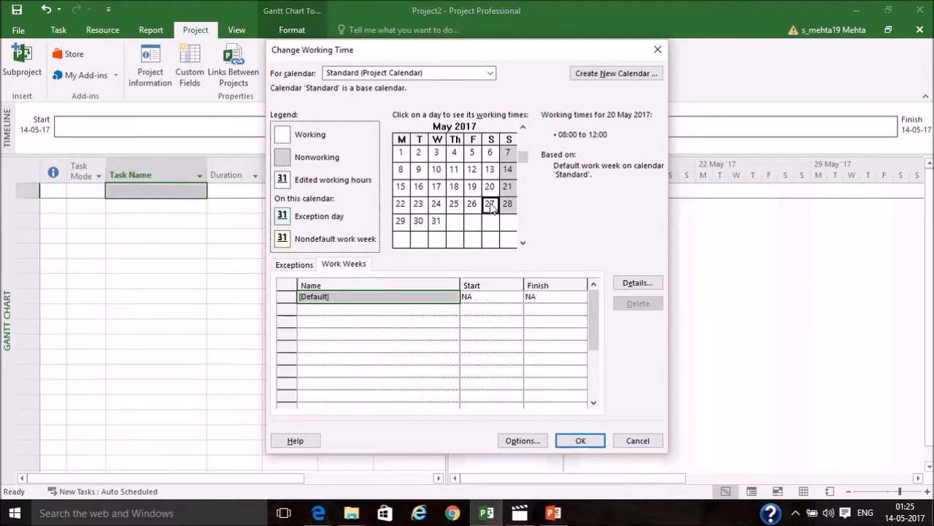
click(637, 283)
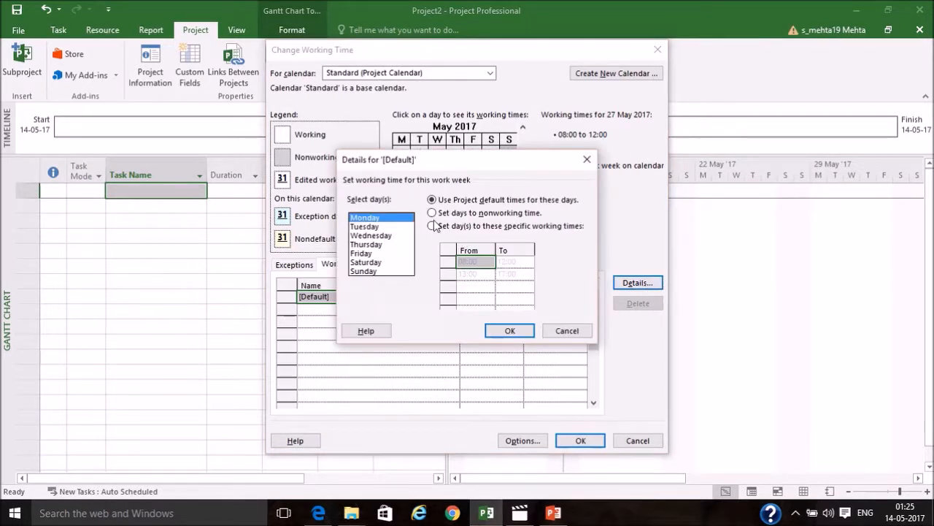
click(383, 272)
click(385, 263)
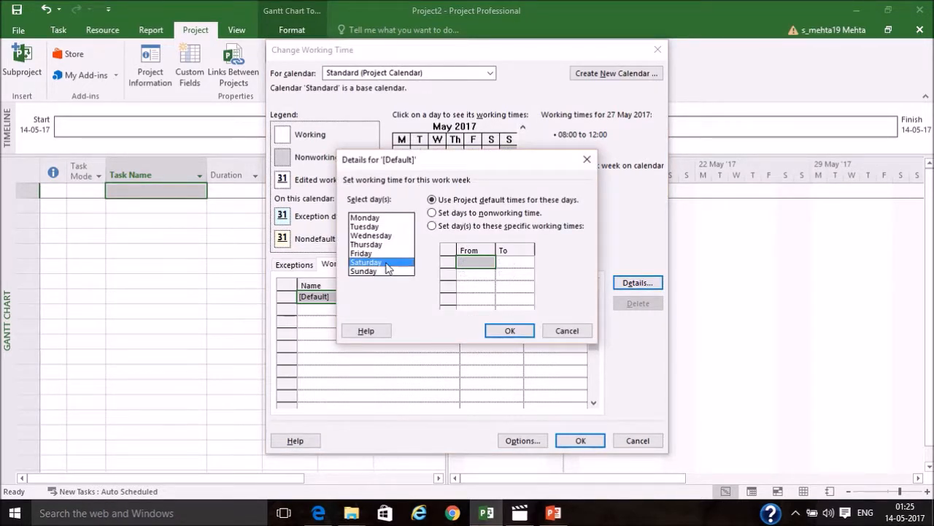
click(432, 227)
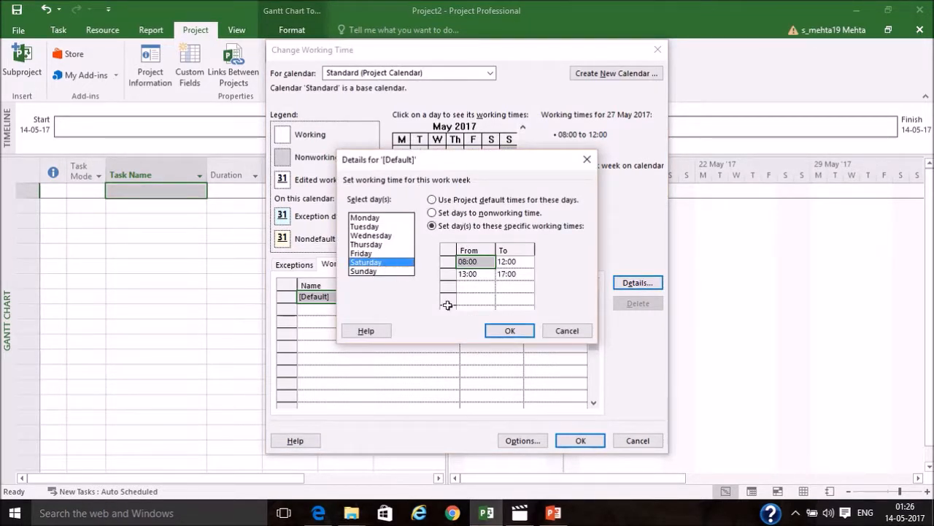
click(511, 330)
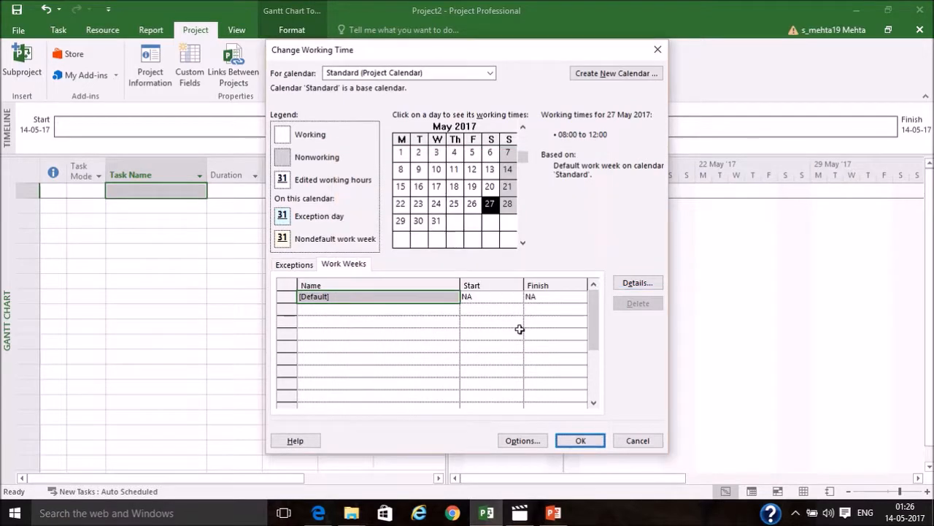
click(580, 441)
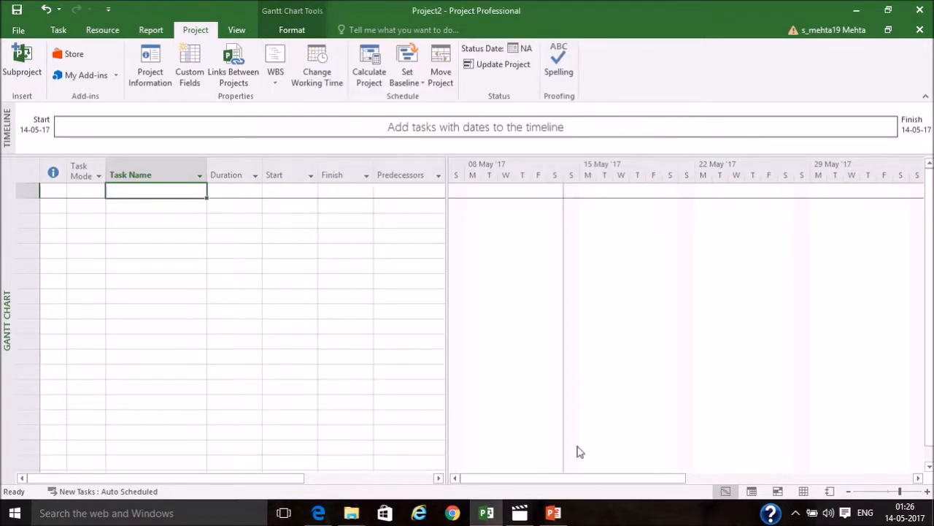
- Set the project start date to 01-06-17 in the project information, keeping the Standard calendar, and confirm
click(151, 69)
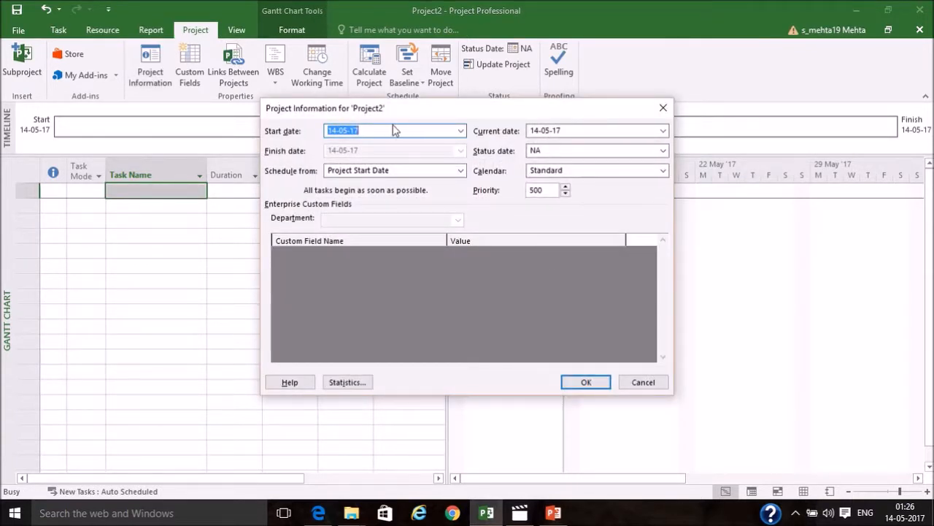
click(460, 130)
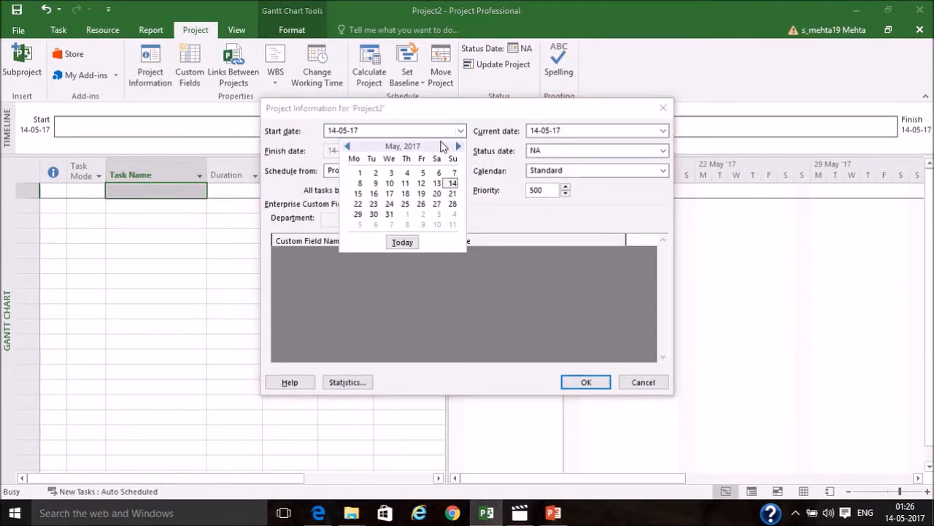
click(457, 146)
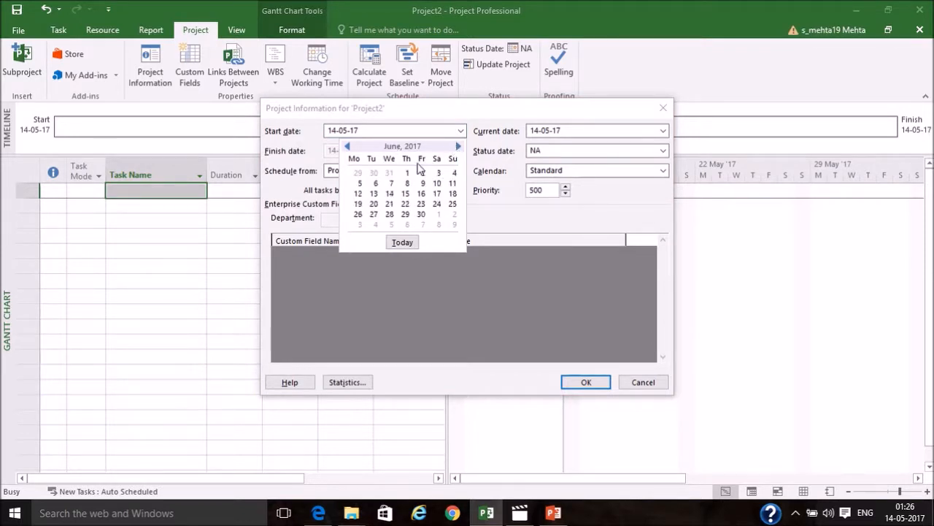
click(409, 172)
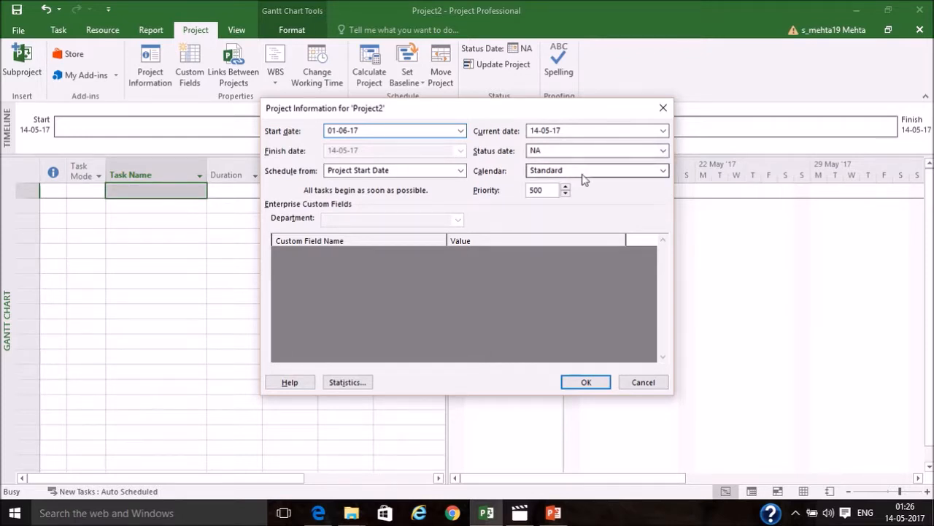
click(664, 172)
click(664, 173)
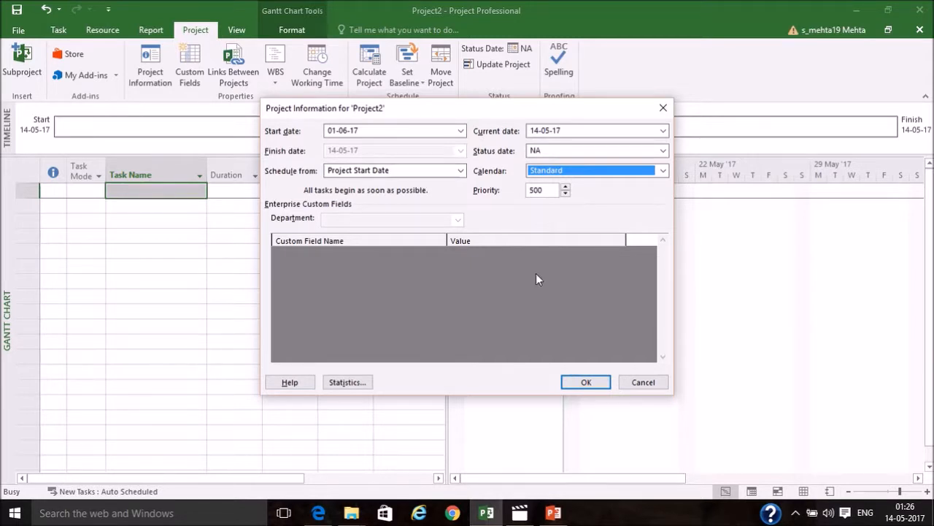
click(596, 384)
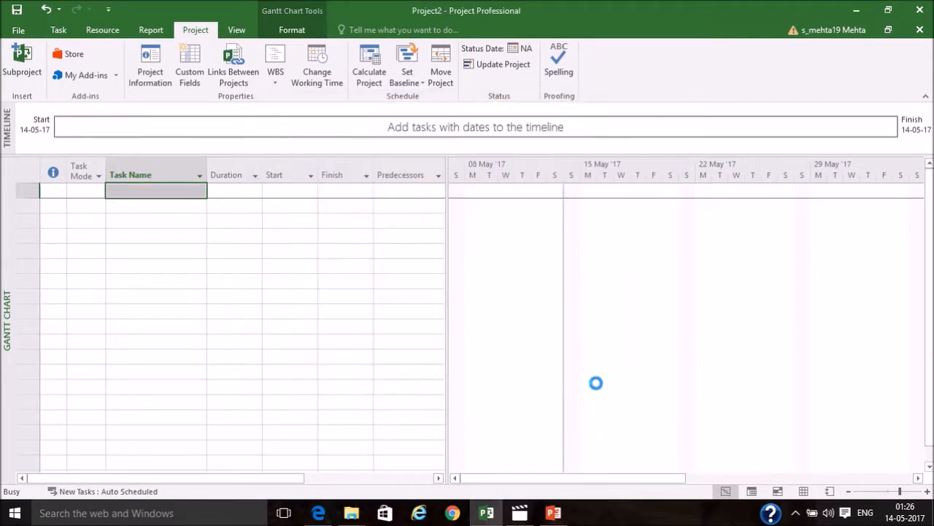
- Hide the timeline above the Gantt chart
right_click(141, 130)
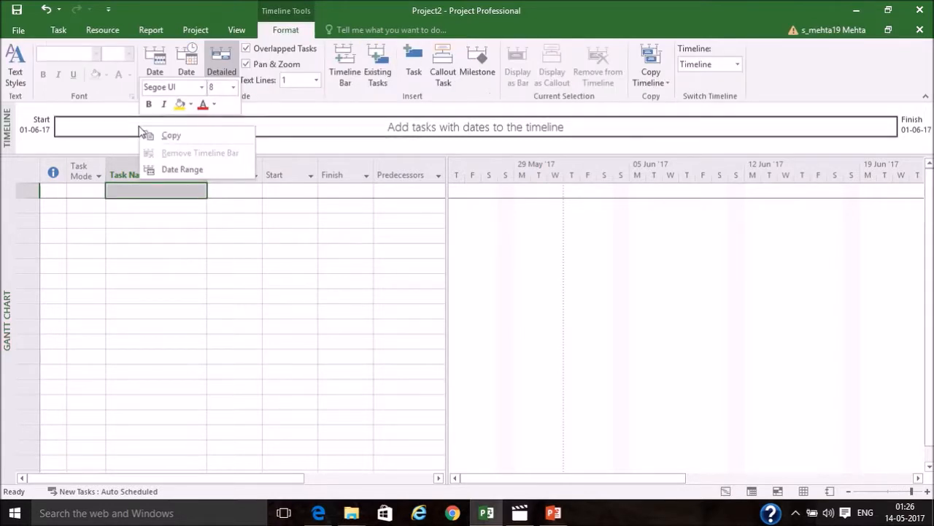
right_click(293, 144)
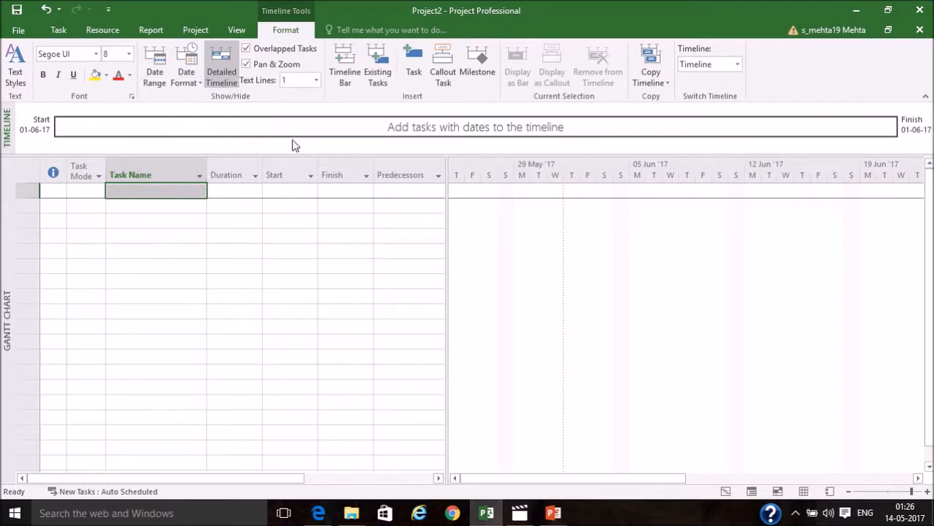
click(311, 253)
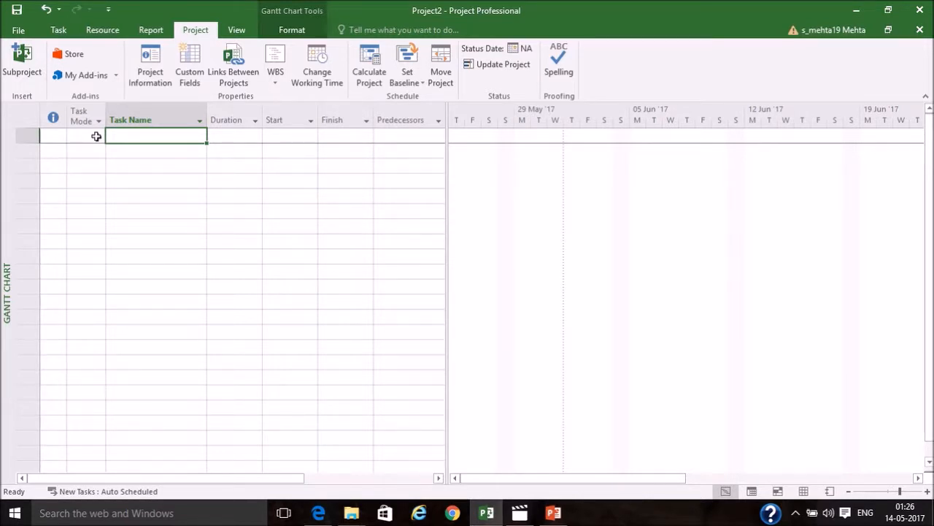
text(Star)
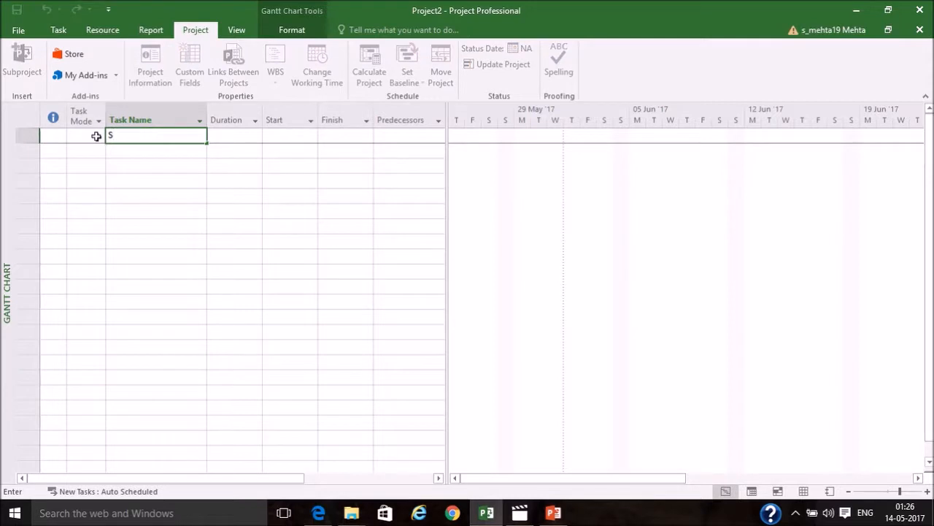
key(BackSpace)
key(BackSpace)
key(BackSpace)
key(BackSpace)
- Enter the first task with the name "Construction Project - G+4 Residential bldgs"
text(Construction Proj)
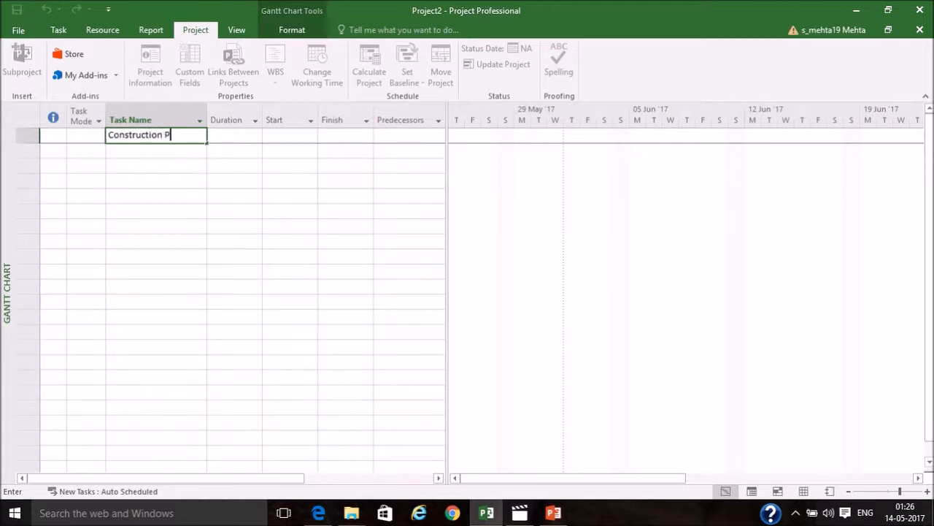
key(BackSpace)
key(BackSpace)
key(BackSpace)
text(roject - G+4 Rese)
key(BackSpace)
text(iden)
key(BackSpace)
key(BackSpace)
text(en)
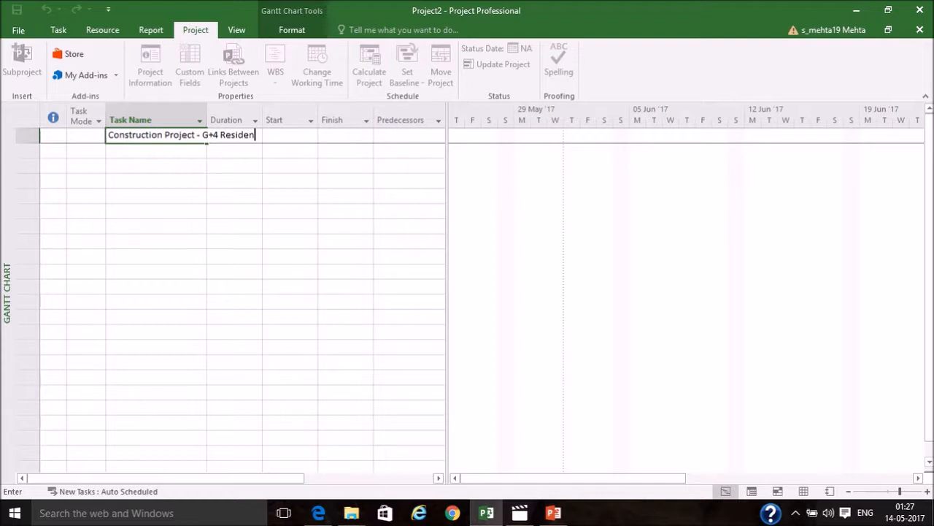
text(tial bldgs)
key(Return)
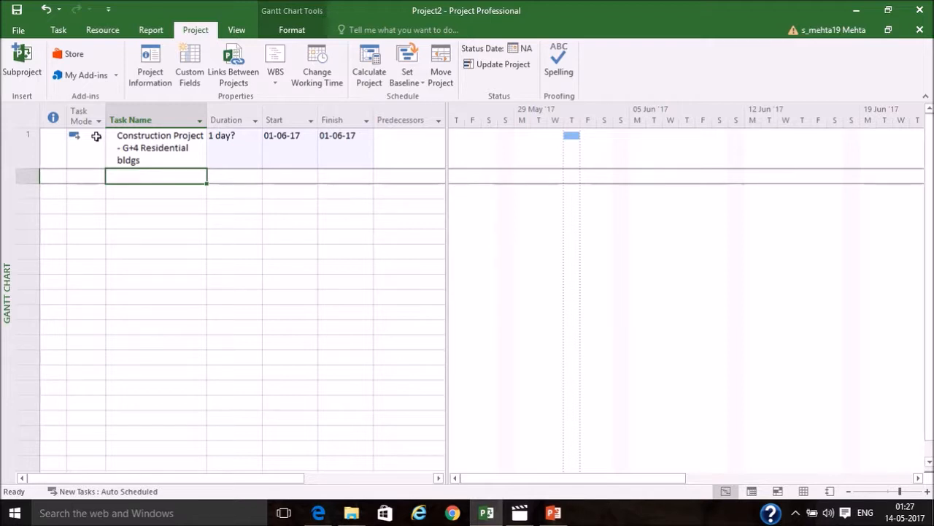
- Rename the first task as "Construction Project - G+4 Residential bldg" in its task information
key(Up)
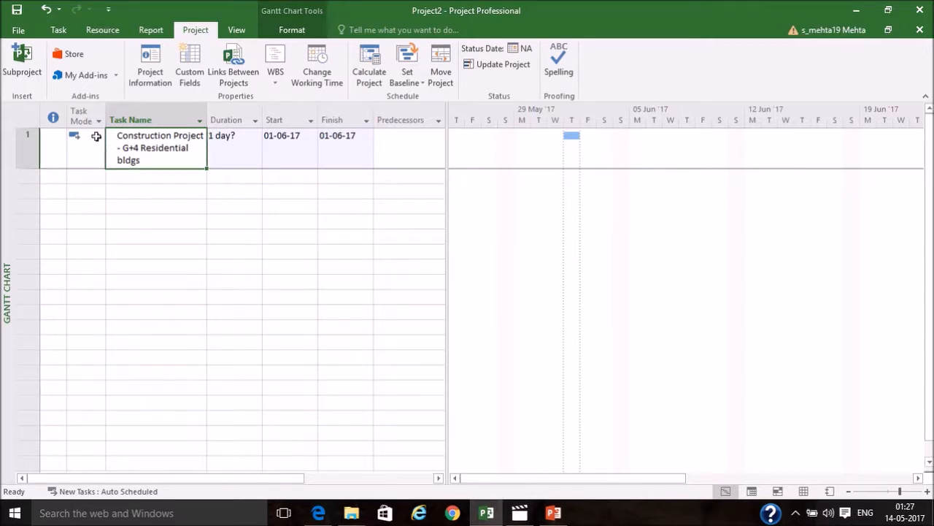
double_click(168, 159)
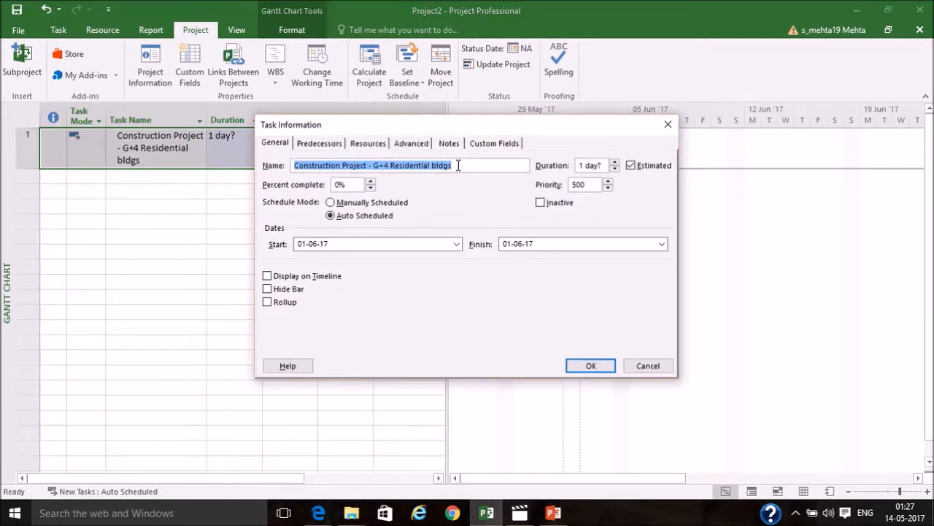
click(458, 165)
key(BackSpace)
key(Return)
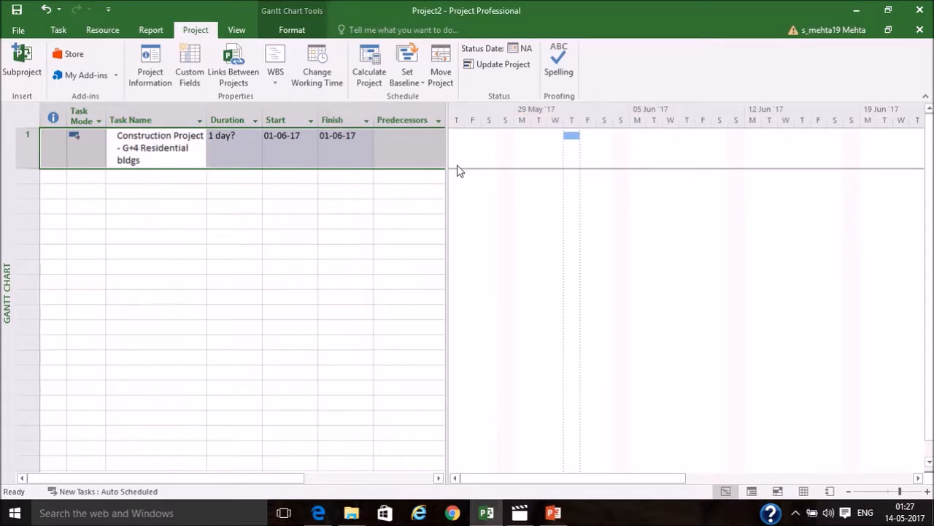
- Add a second task named "Start" below the construction project task
click(166, 175)
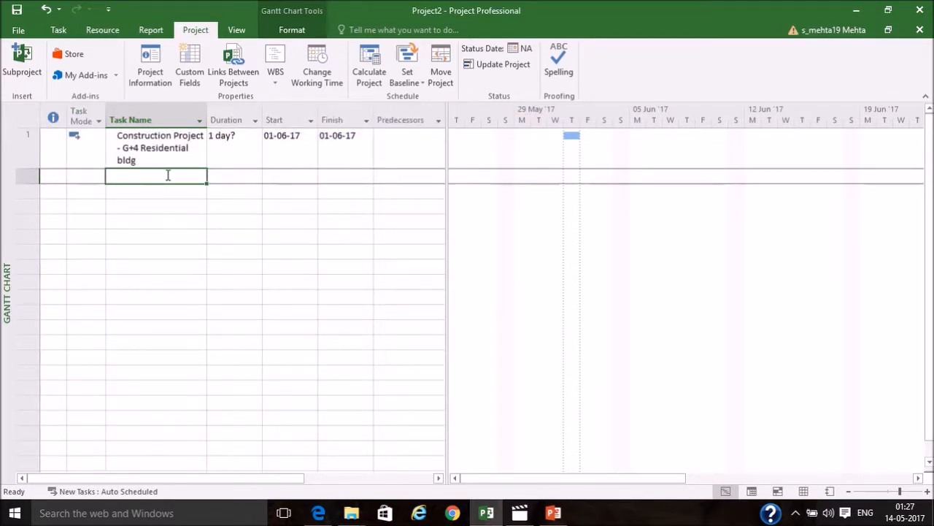
text(P)
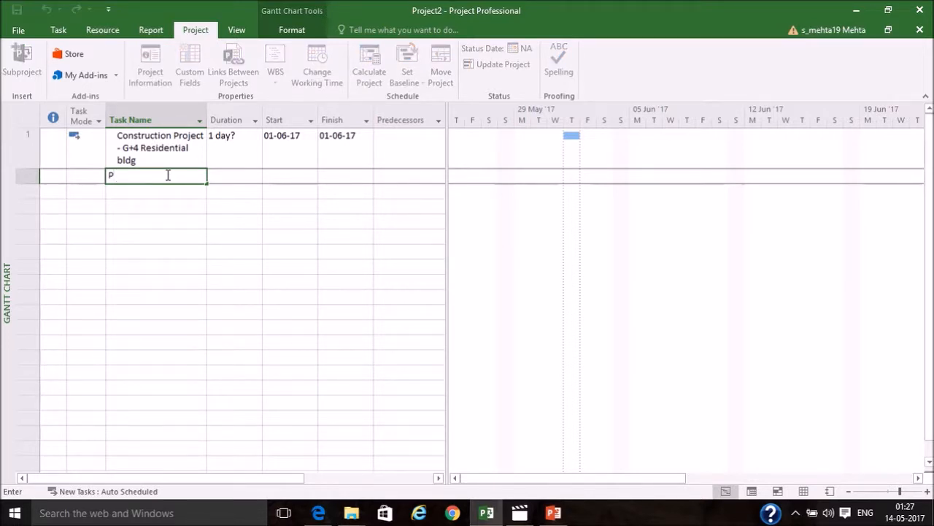
key(BackSpace)
text(Start)
key(Return)
text(S)
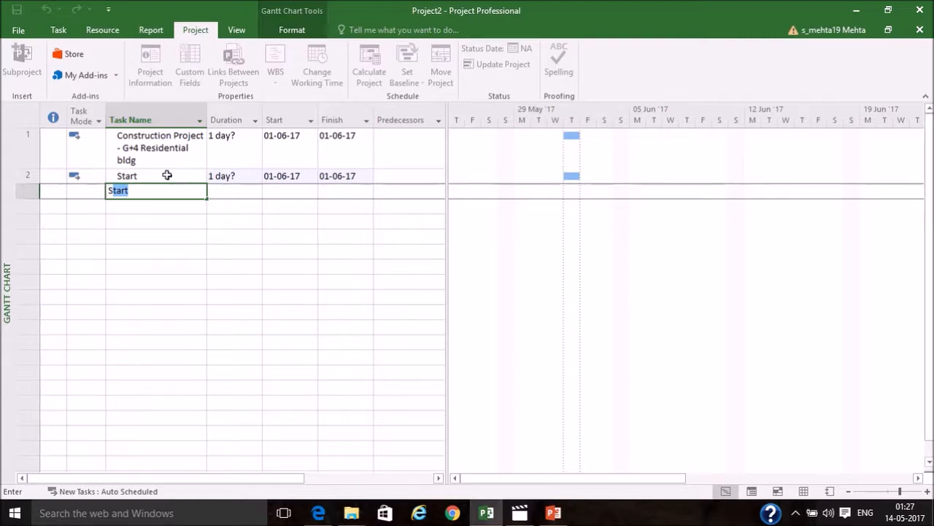
key(BackSpace)
key(BackSpace)
- Set the third task to Auto Schedule and name it "Substructure"
click(58, 29)
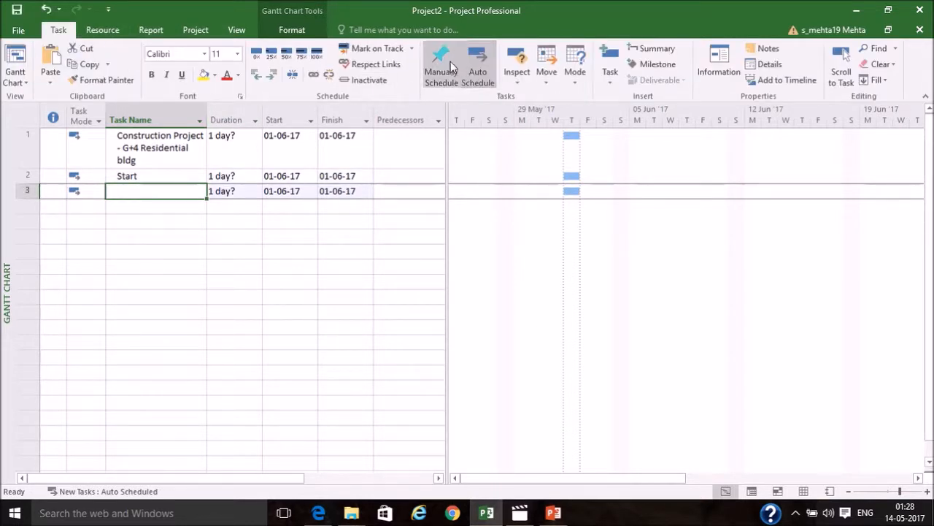
click(473, 71)
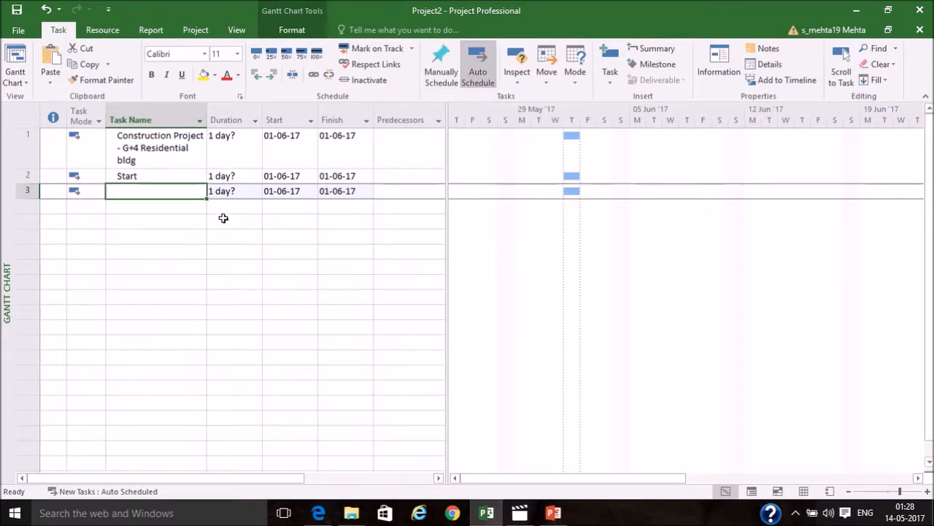
text(Substructur)
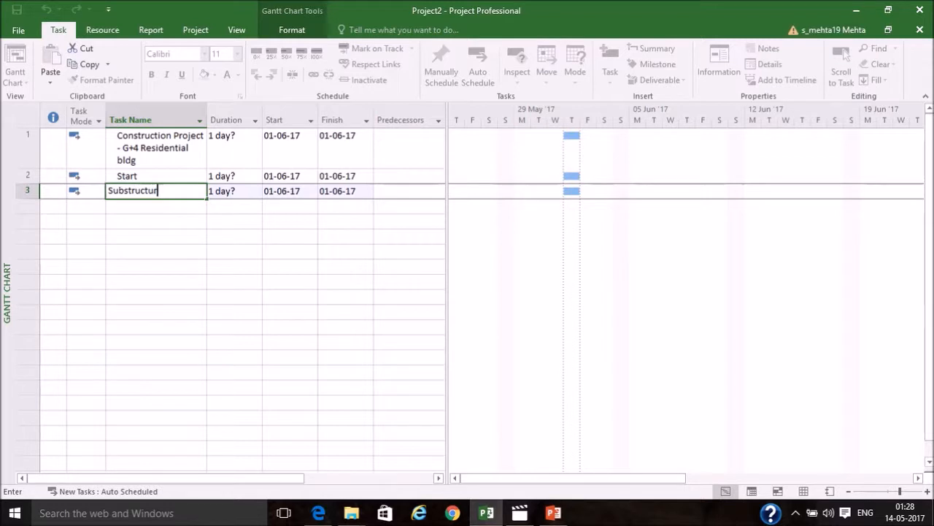
text(e)
key(Return)
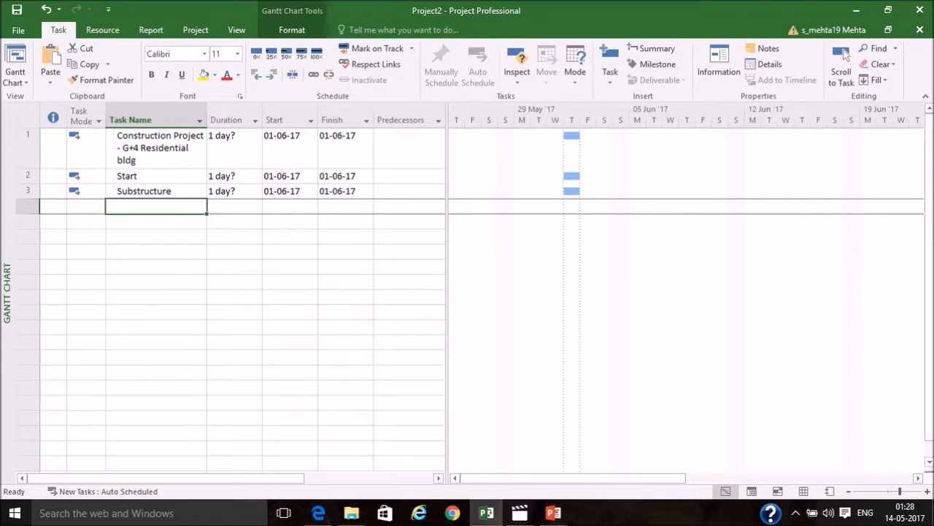
- Add the tasks "Excavation" and "RCC upto Plinth" below Substructure
text(Excavation)
key(Return)
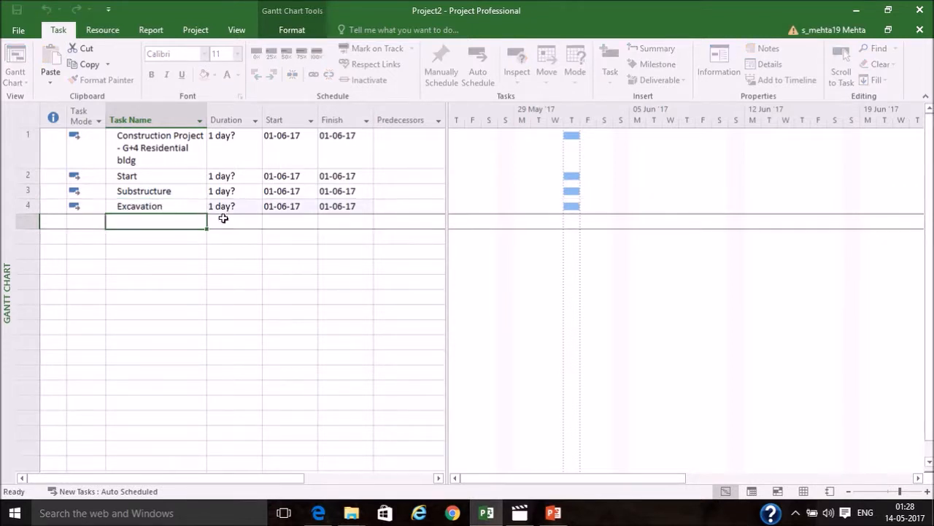
text(RC)
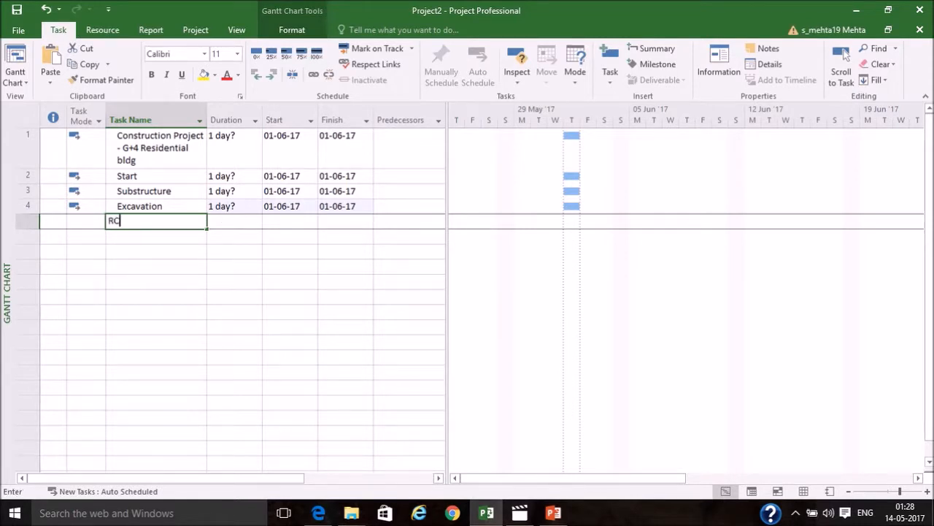
text(C upto Plinth)
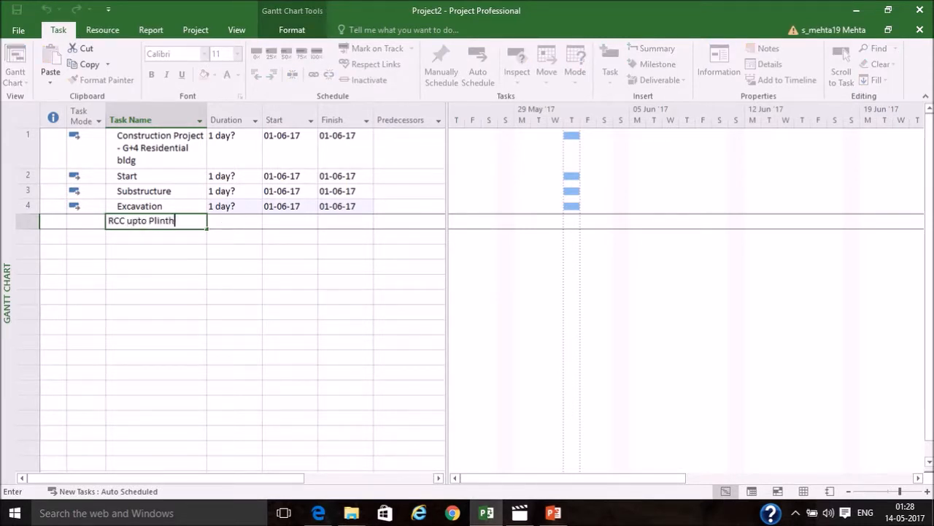
key(Return)
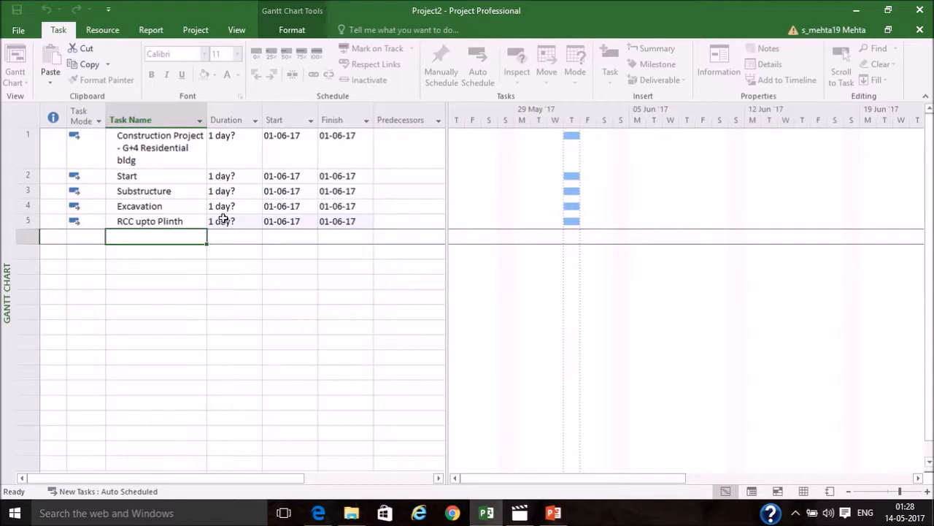
- Add a task named "Superstructure" below RCC upto Plinth
text(super)
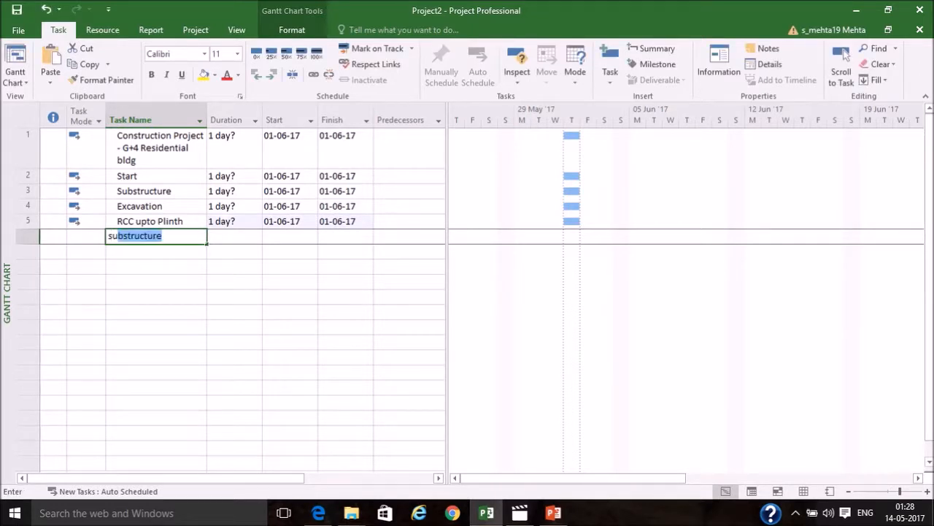
key(BackSpace)
key(BackSpace)
key(BackSpace)
key(BackSpace)
key(BackSpace)
text(Supe)
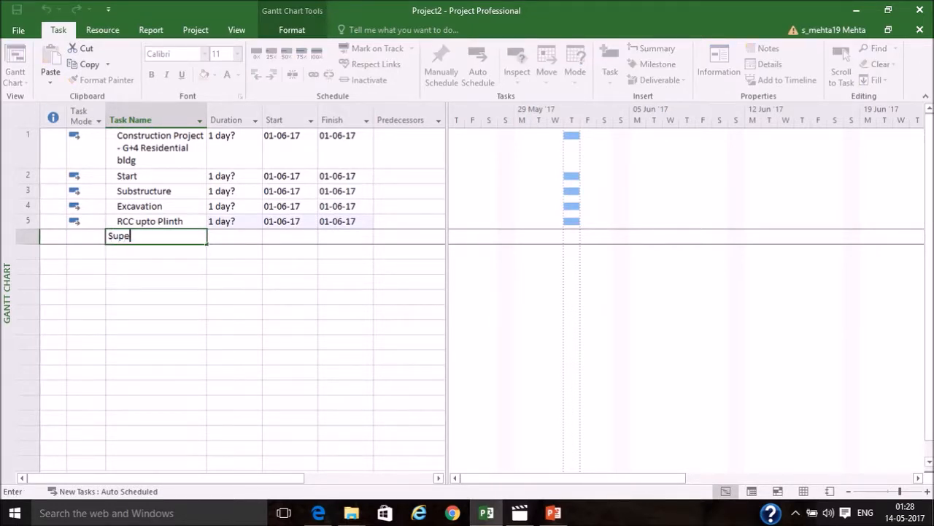
text(rstructure)
key(Return)
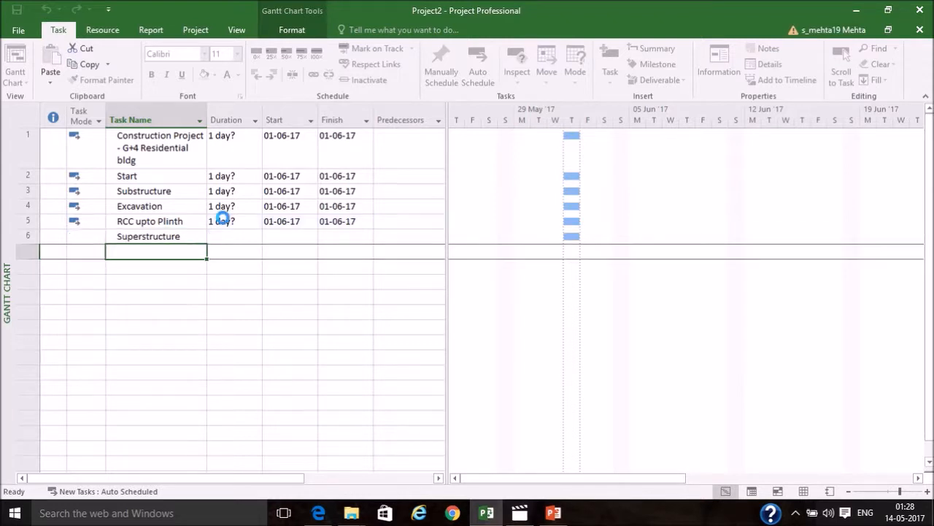
- Add a task named "RCC works" below Superstructure
text(RCC works)
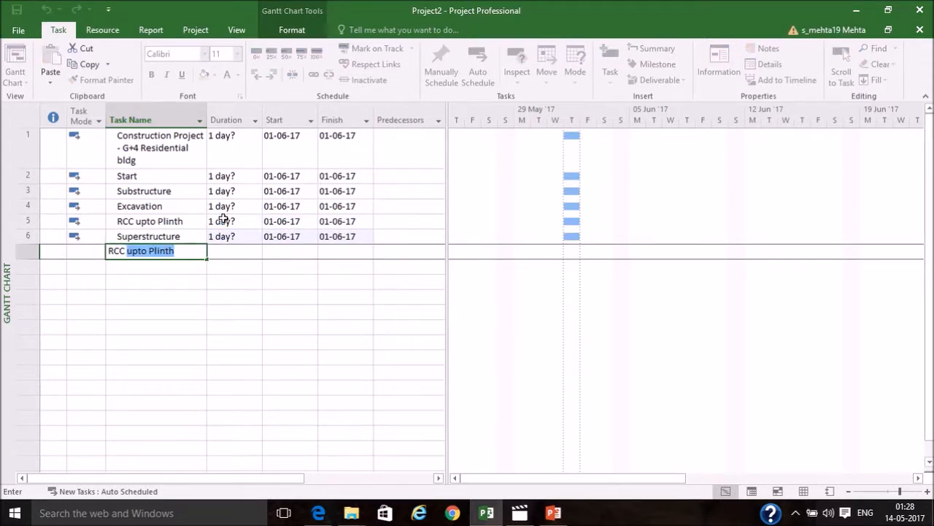
key(BackSpace)
text(works)
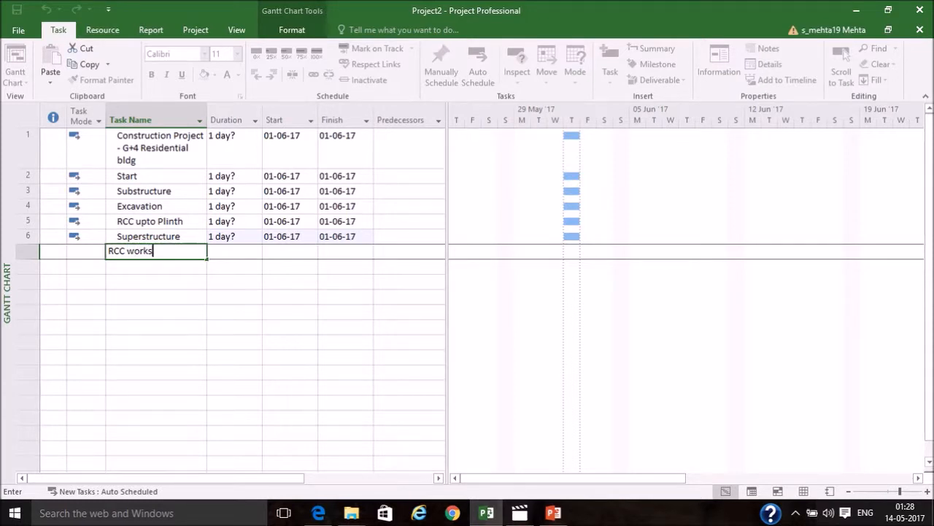
key(Return)
- Add the tasks "1st floor", "2nd floor" and "3rd floor" below RCC works
text(1st floor)
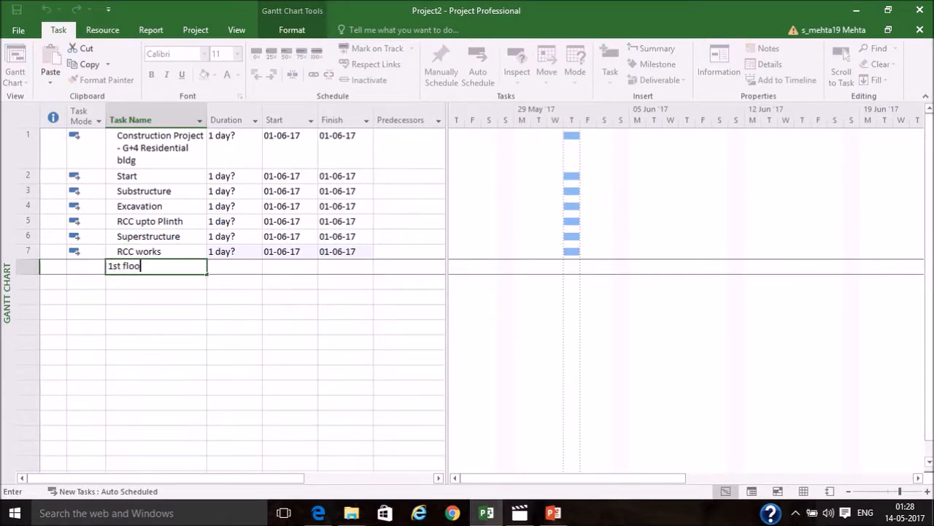
key(Return)
text(2n)
text(loor)
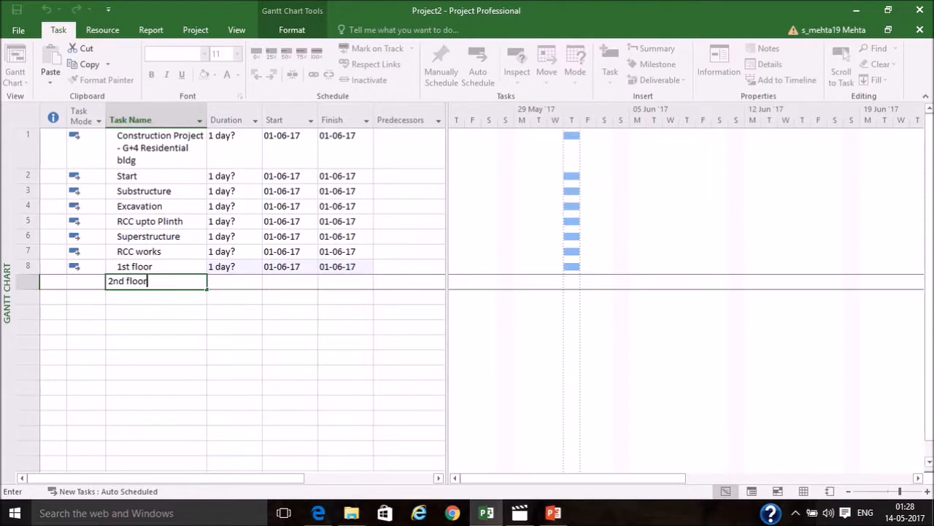
key(Return)
text(3rd lf)
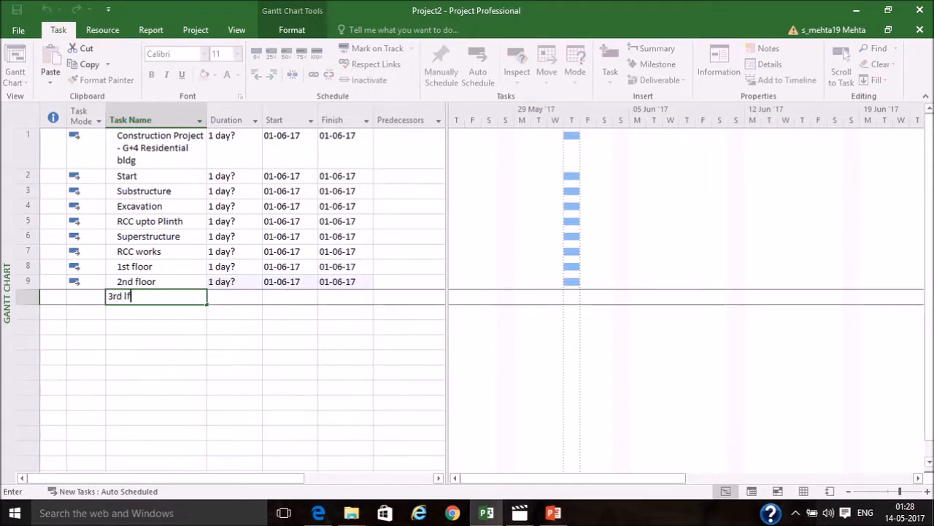
key(BackSpace)
key(BackSpace)
text(floor)
key(Return)
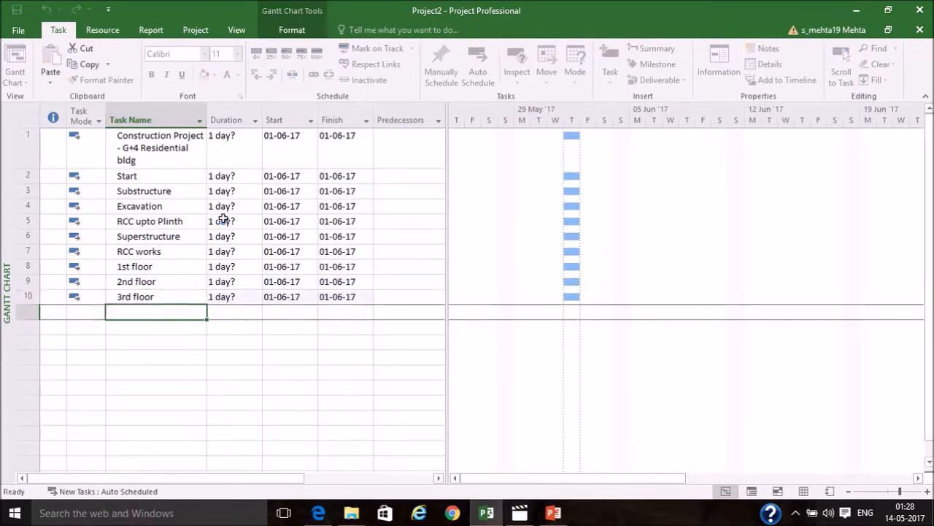
- Add the tasks "4th floor" and "Terrace floor" below 3rd floor
text(4th floor)
key(Return)
text(Terrace fl)
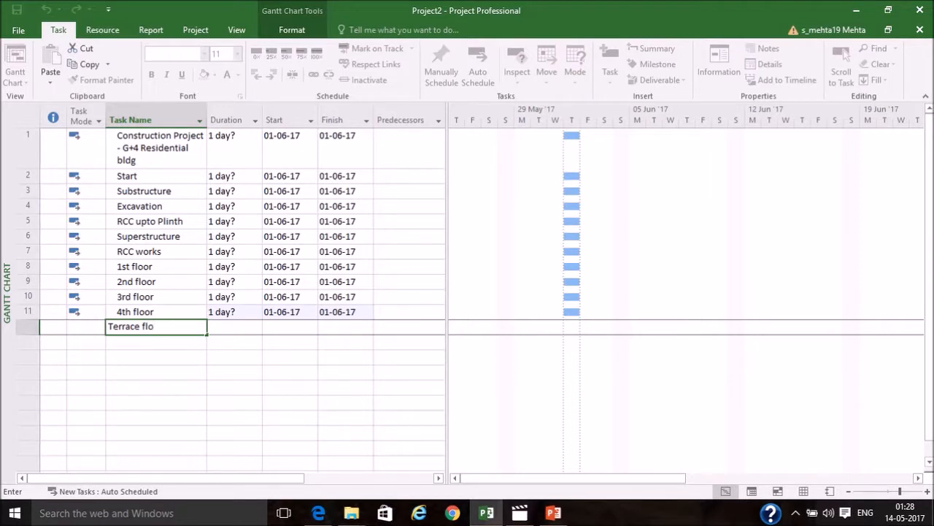
key(Return)
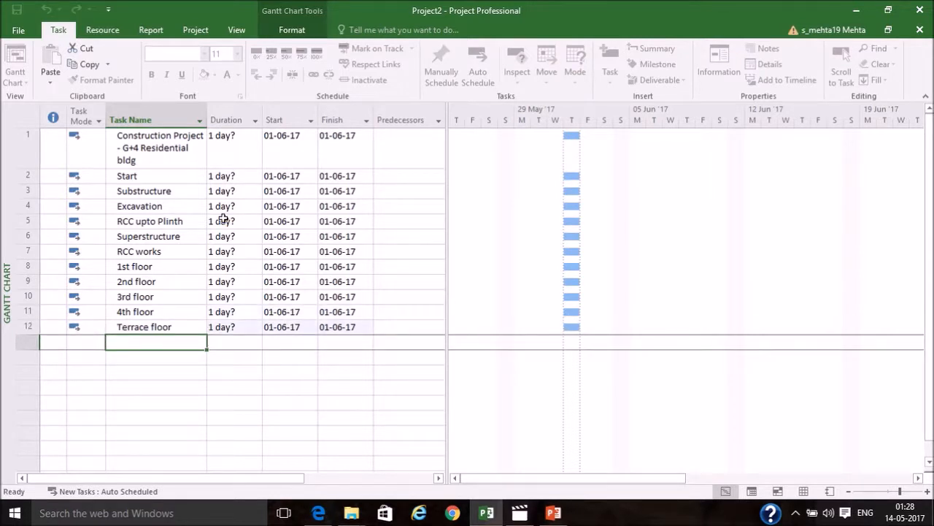
- Add the task "Above Terrace works - Lift M/c Room, Overhead Tanks, etc" below Terrace floor and widen the Task Name column
text(Above)
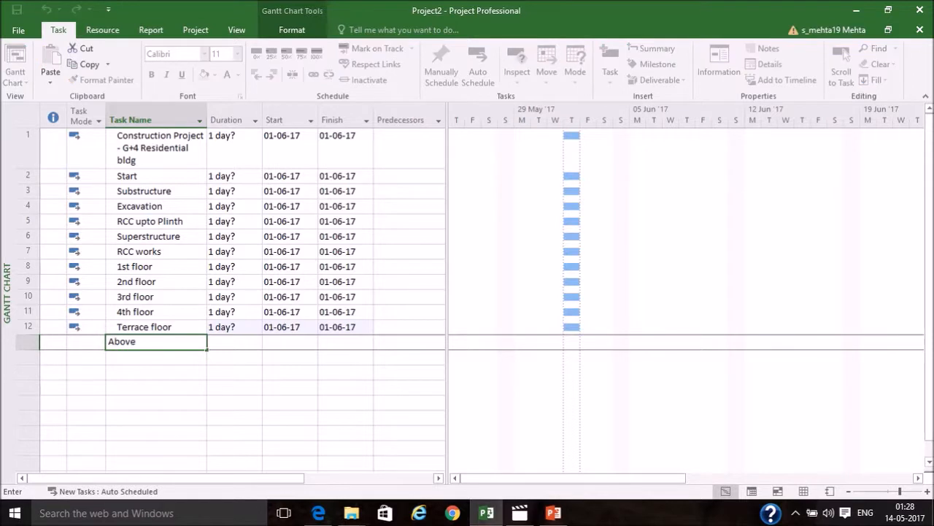
text( tTerrace)
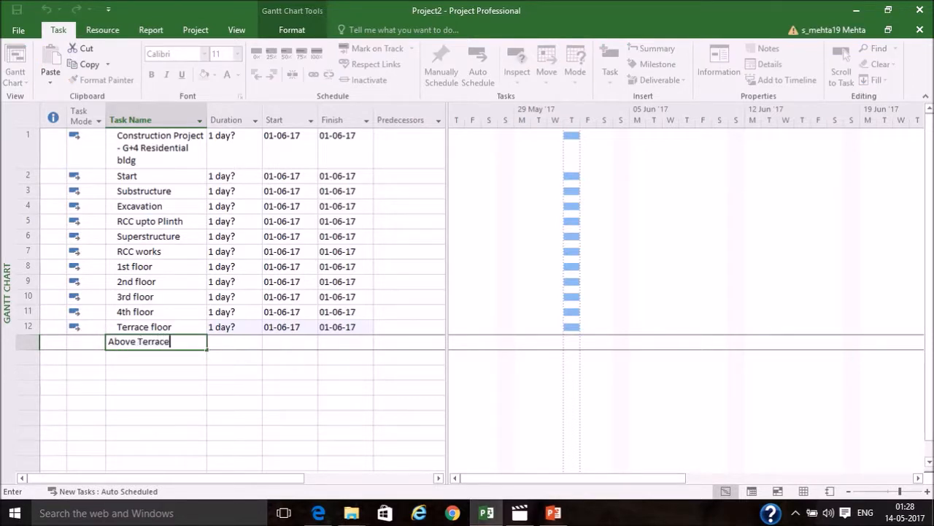
text( works - Lift M/c Room, Overhead )
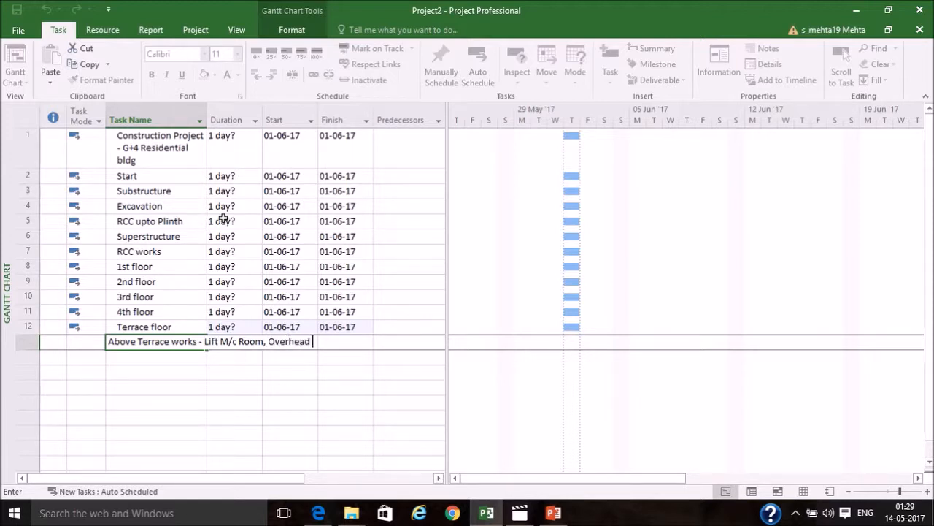
text(Tanks, etc)
key(Return)
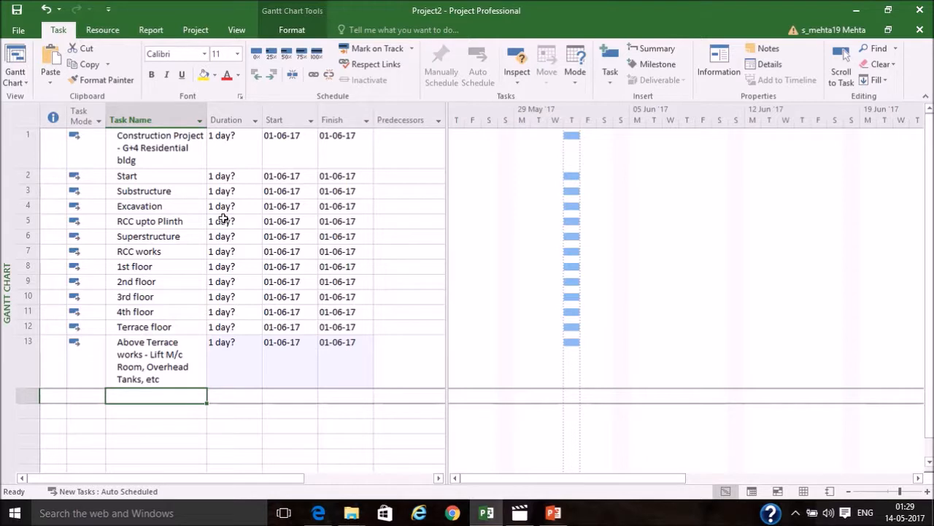
drag(207, 113, 256, 122)
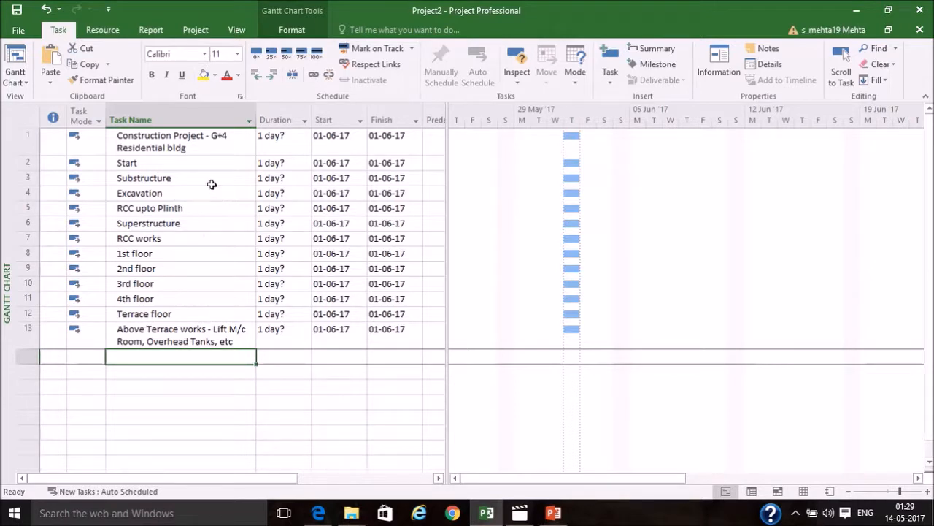
- Rename the first task as "Construction Project - G+4 Residential RCC works"
click(209, 150)
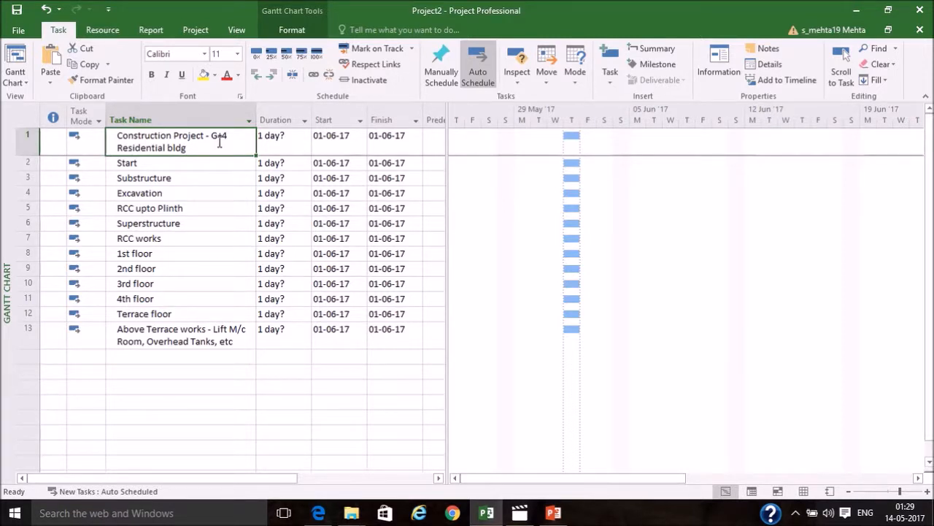
key(F2)
key(BackSpace)
key(BackSpace)
key(BackSpace)
text(RCC works)
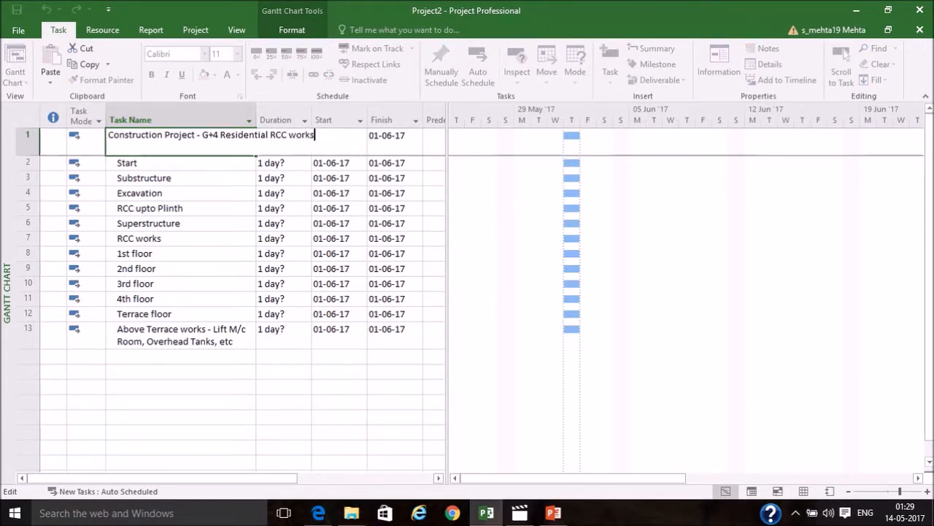
key(Return)
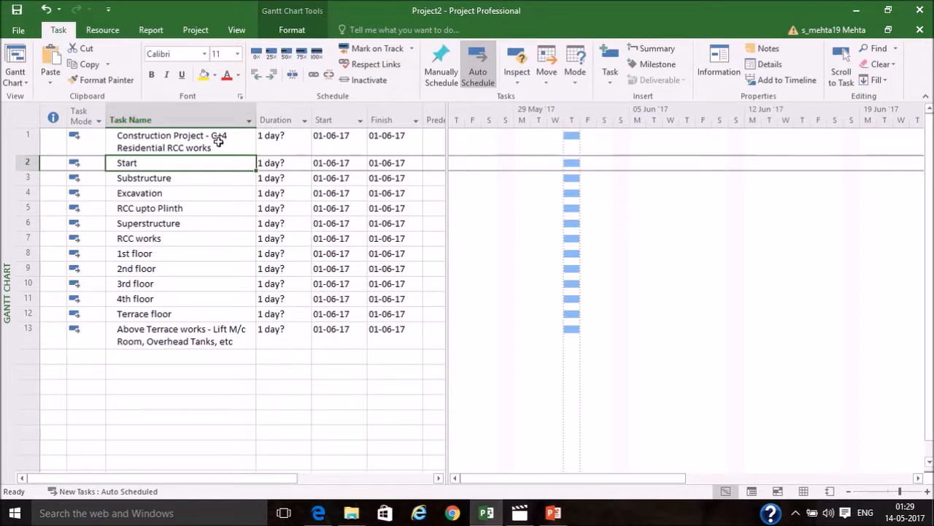
- Indent all tasks from Start through Above Terrace works one level under the construction project task
drag(207, 179, 173, 341)
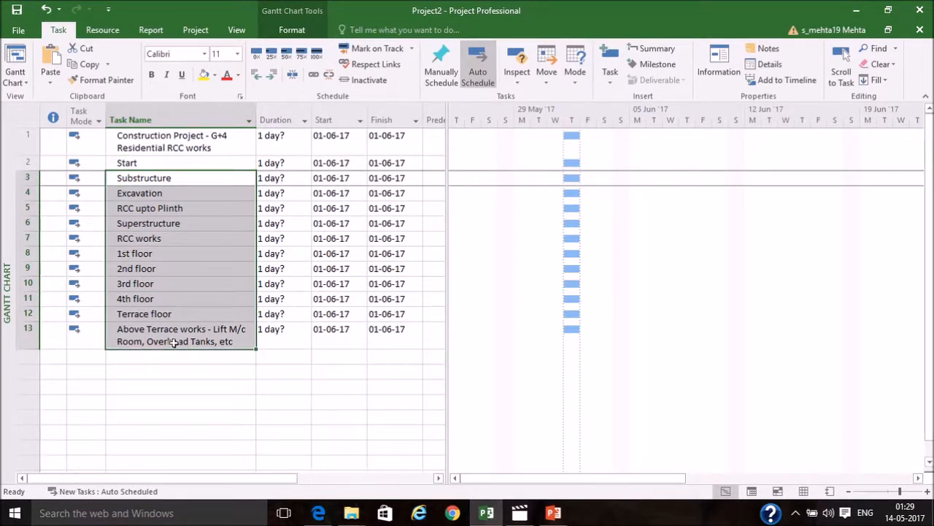
drag(225, 159, 176, 343)
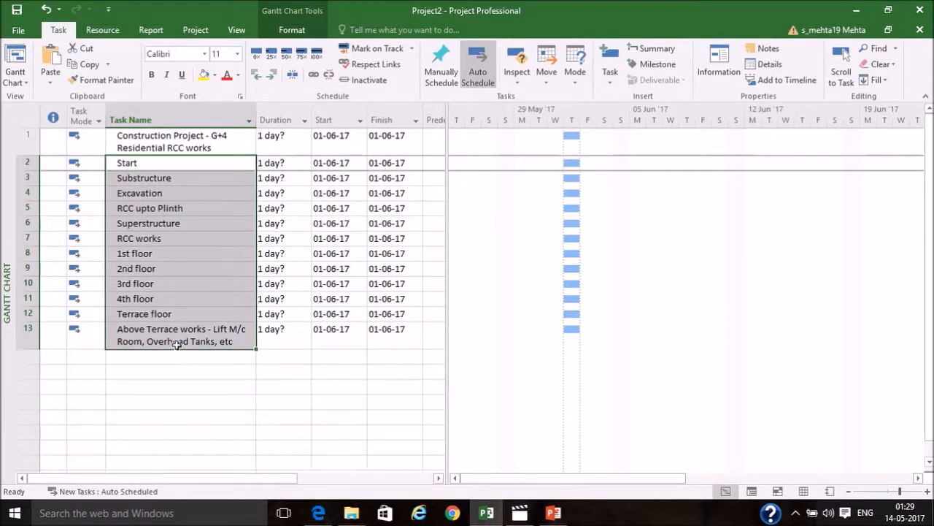
click(270, 75)
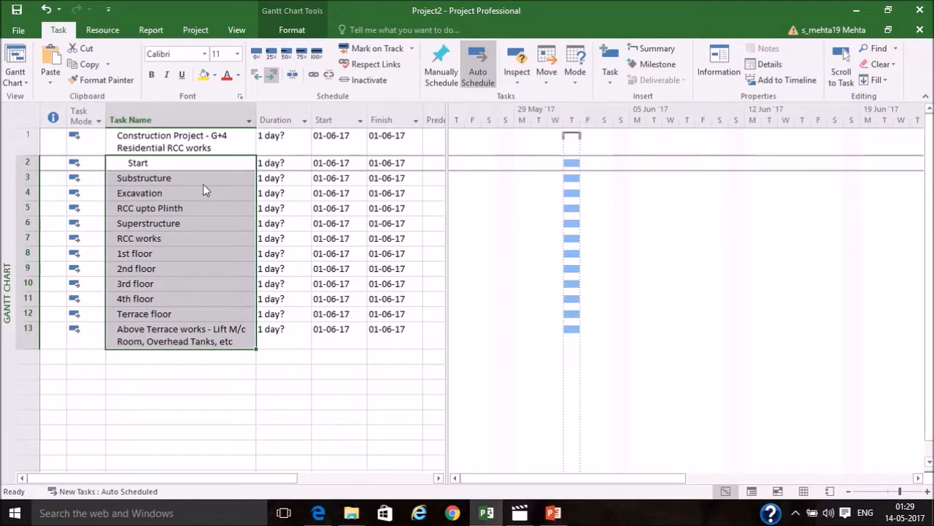
- Indent the Excavation and RCC upto Plinth tasks as subtasks of Substructure
click(204, 190)
click(216, 176)
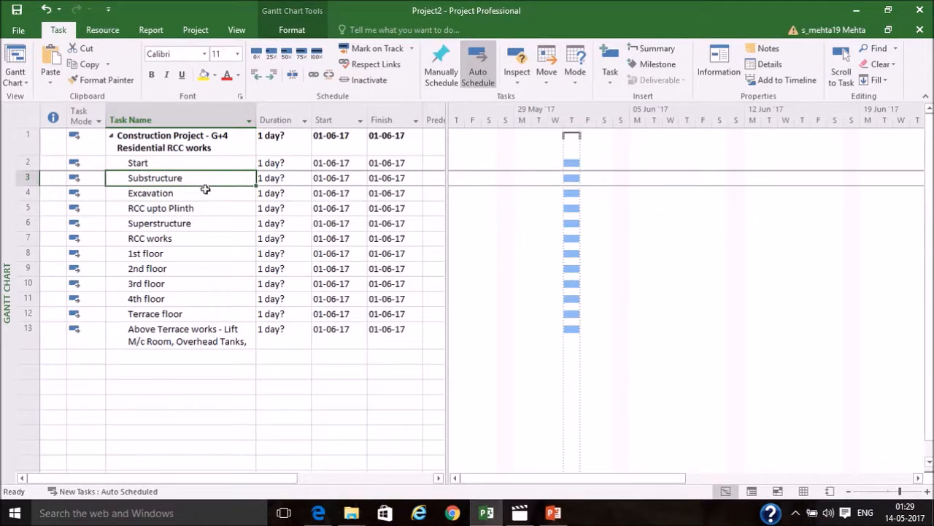
click(206, 189)
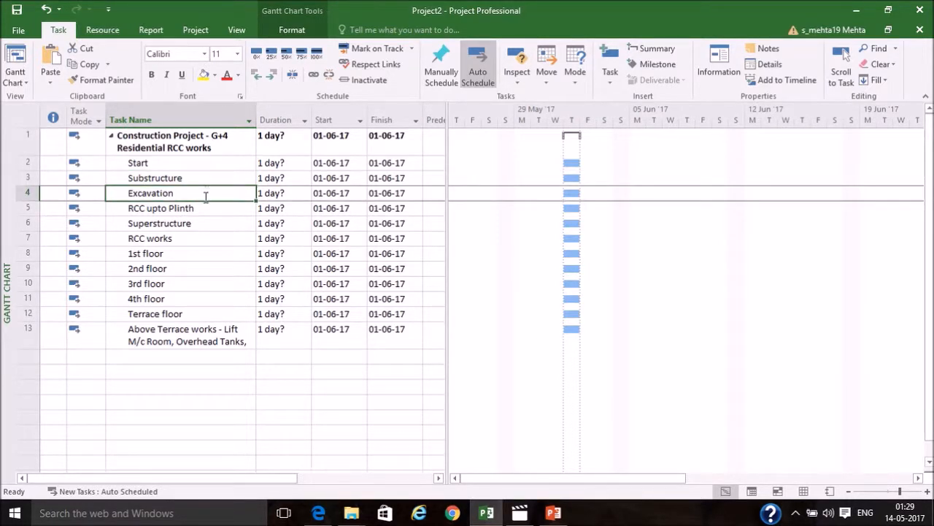
click(205, 204)
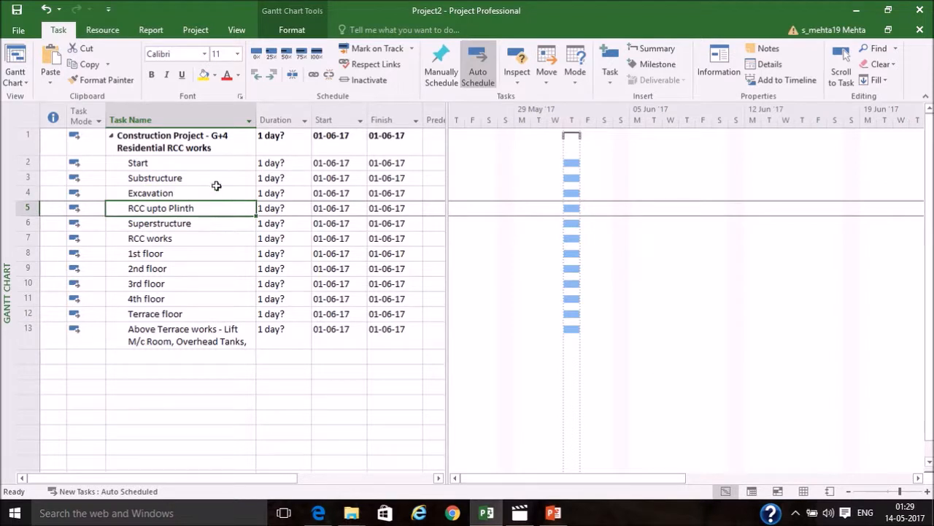
click(212, 182)
click(213, 194)
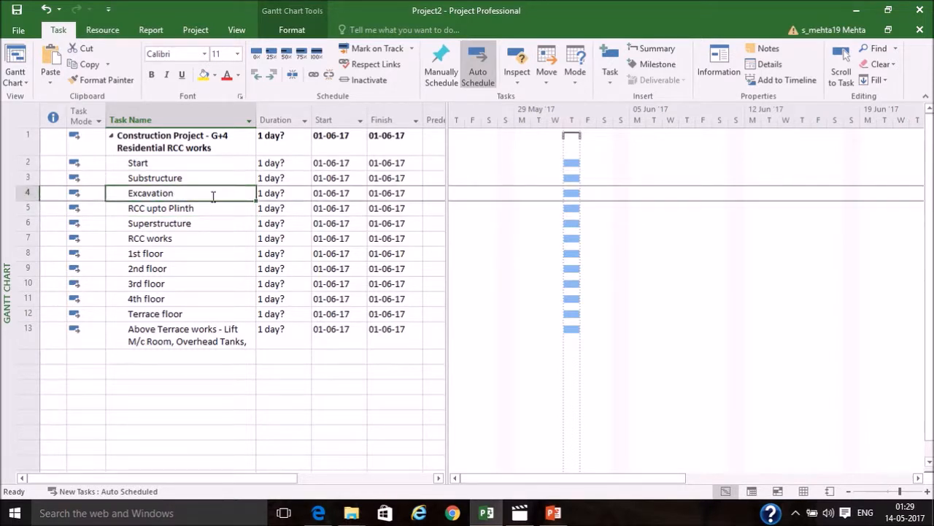
key(shift+Down)
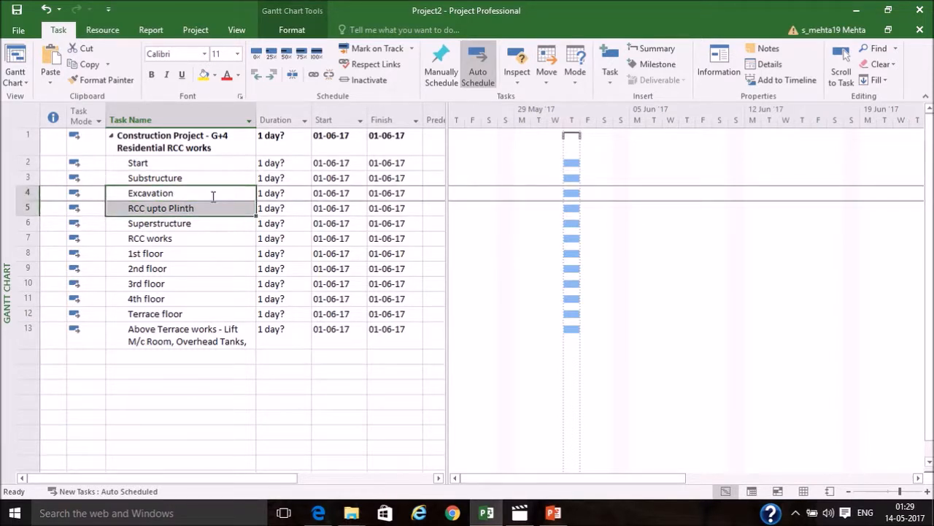
click(272, 75)
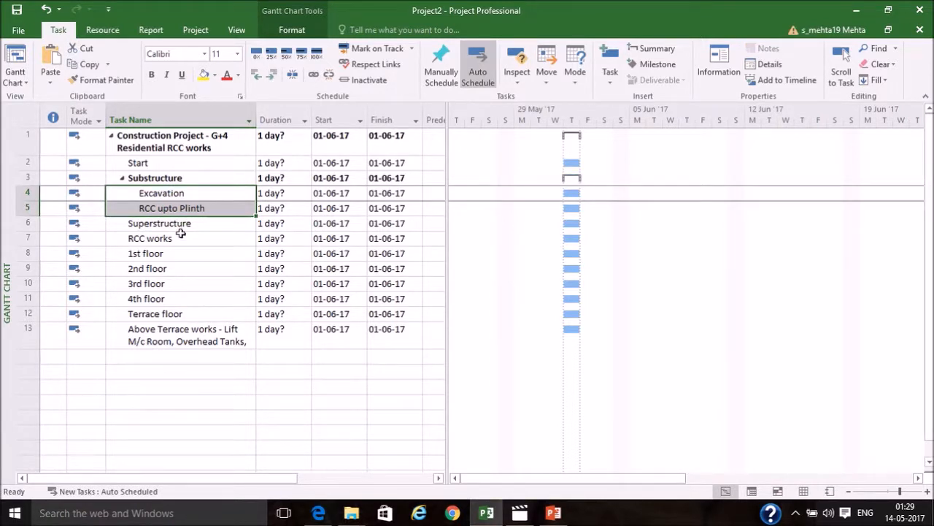
- Indent the tasks from RCC works through Above Terrace works as subtasks of Superstructure
click(181, 236)
key(shift+Down)
key(shift+Down)
key(shift+Down)
key(shift+Down)
key(shift+Down)
key(shift+Down)
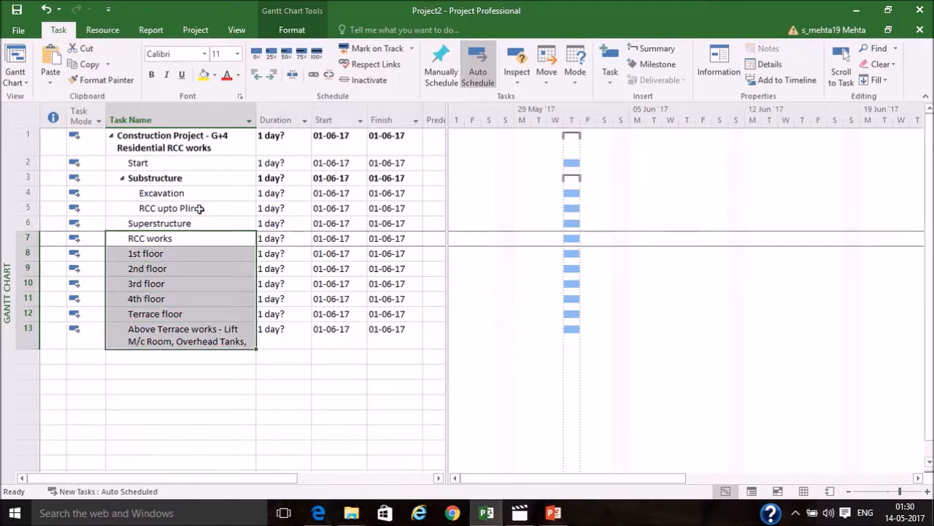
click(276, 79)
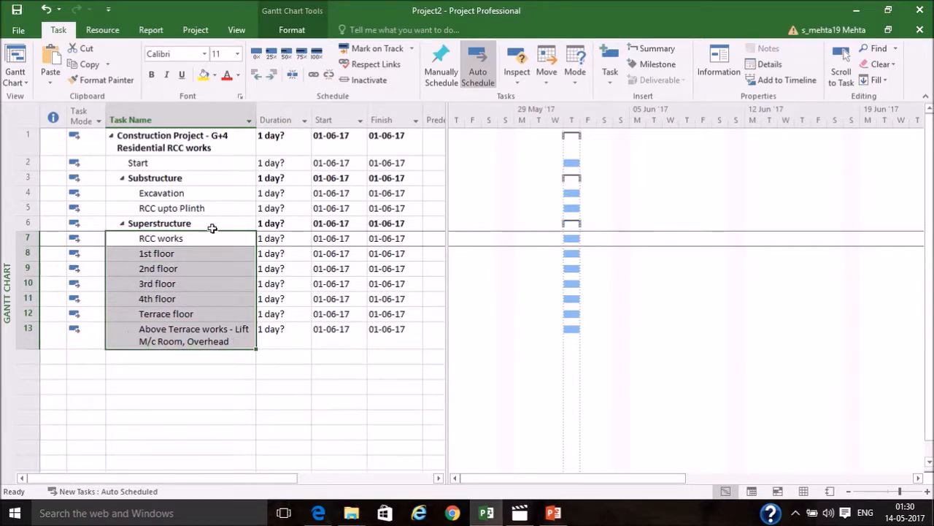
click(215, 223)
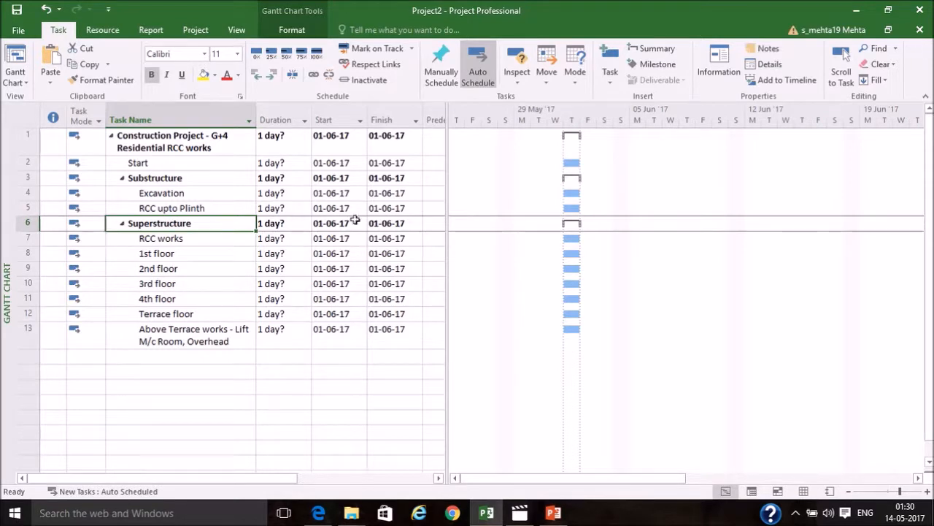
- Widen the task table to reveal the whole Predecessors column and add a task named "End" below Above Terrace works
drag(448, 191, 509, 189)
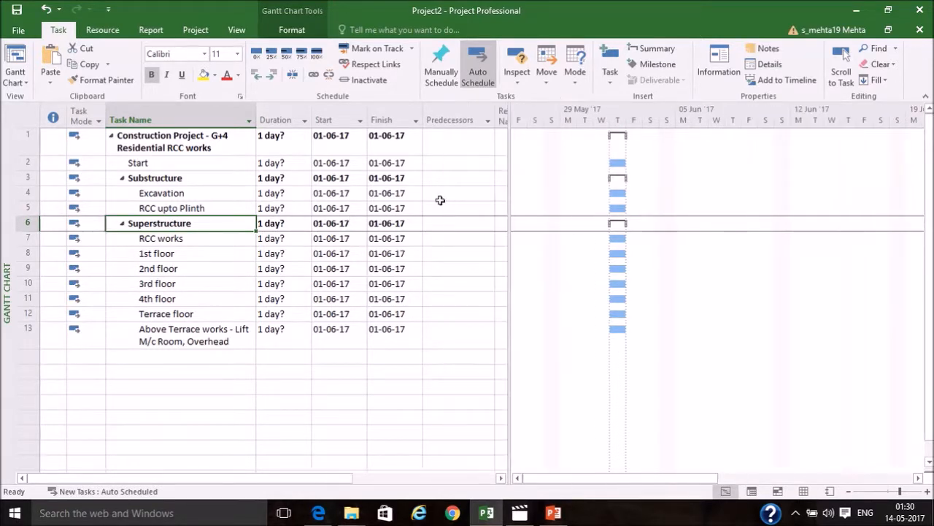
click(161, 358)
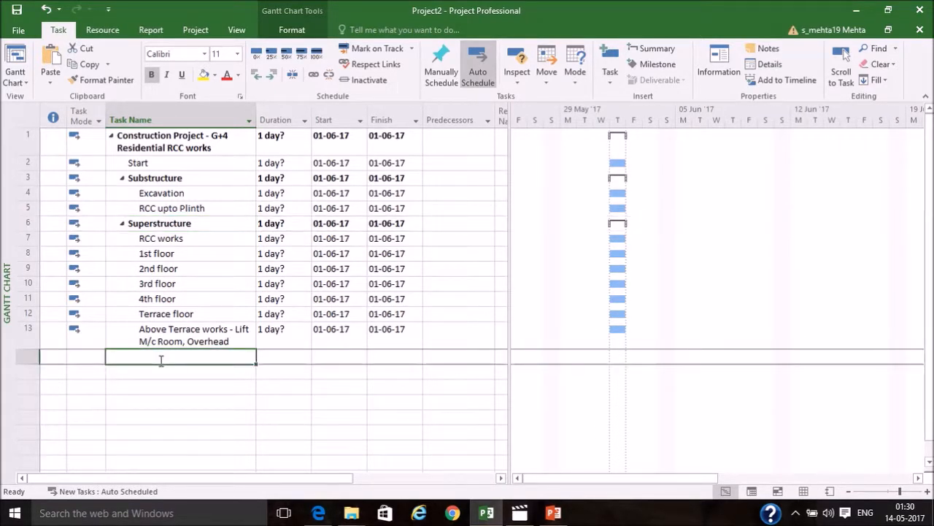
text(End)
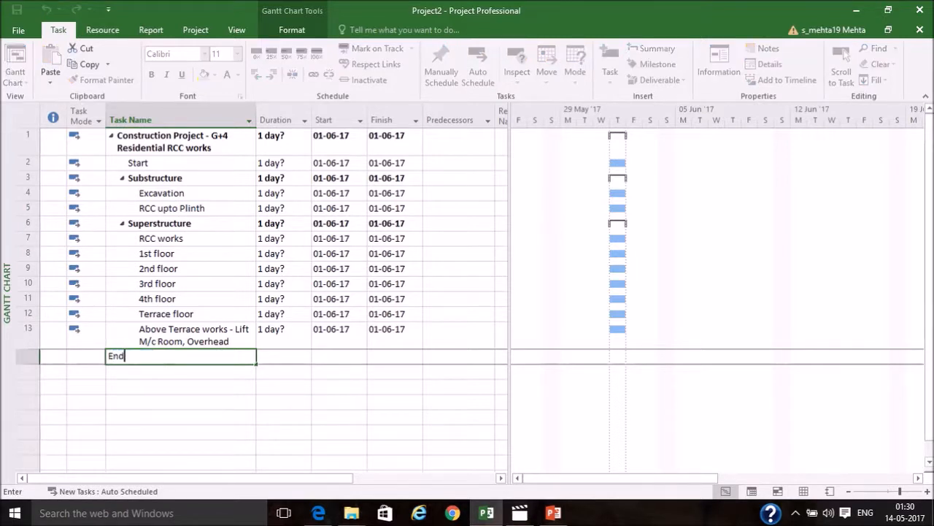
key(Return)
click(169, 356)
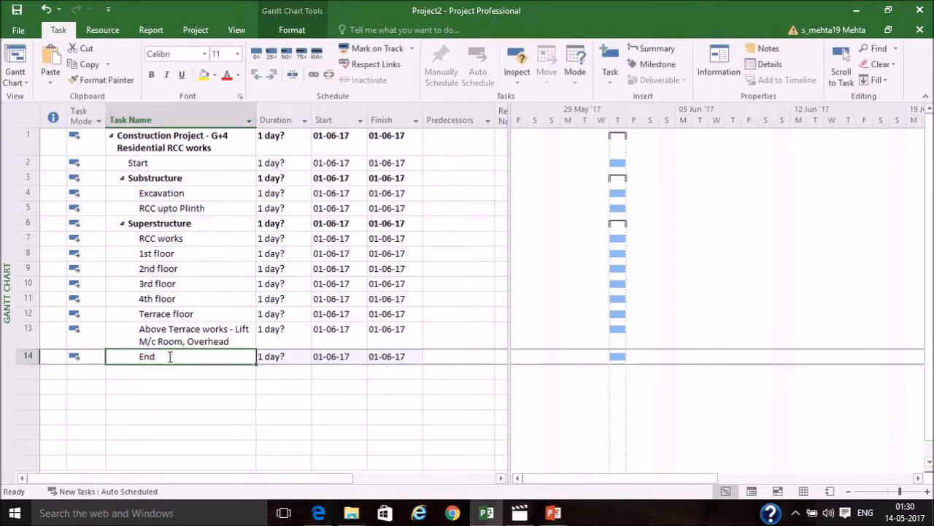
- Outdent the End task one level so it sits level with Superstructure
click(255, 75)
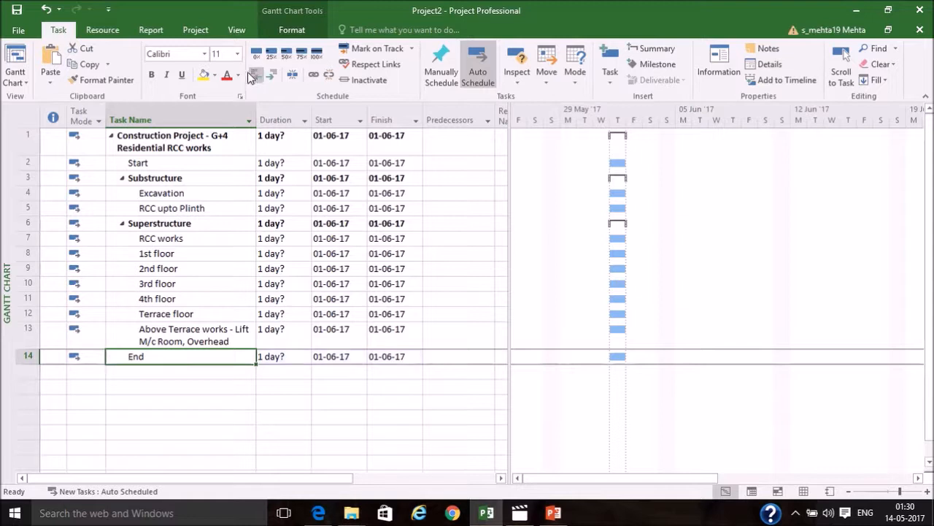
- Set the predecessor of Excavation to task 2 and of RCC upto Plinth to task 4
click(458, 163)
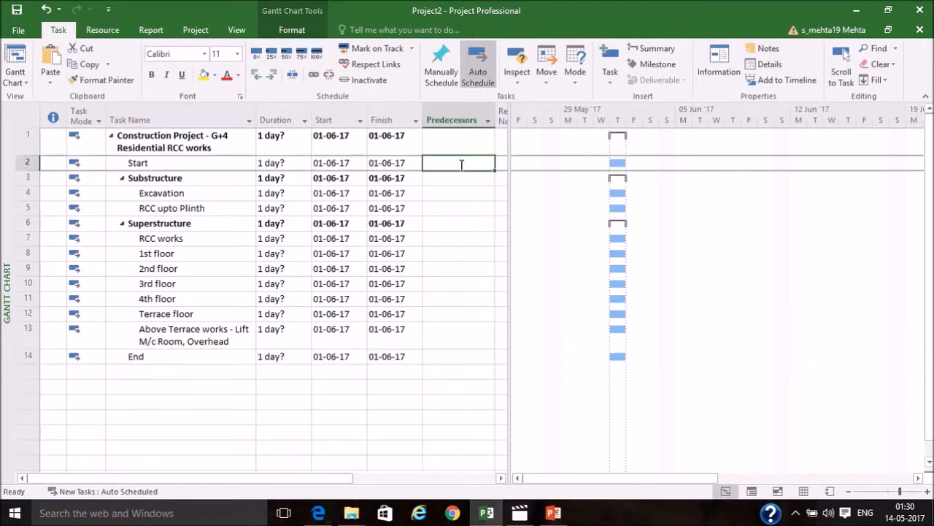
click(435, 194)
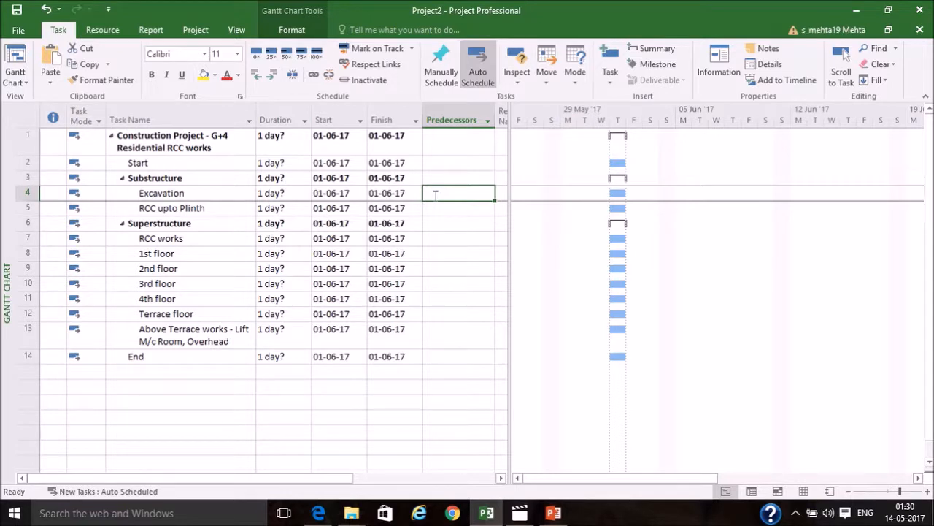
text(2)
key(Return)
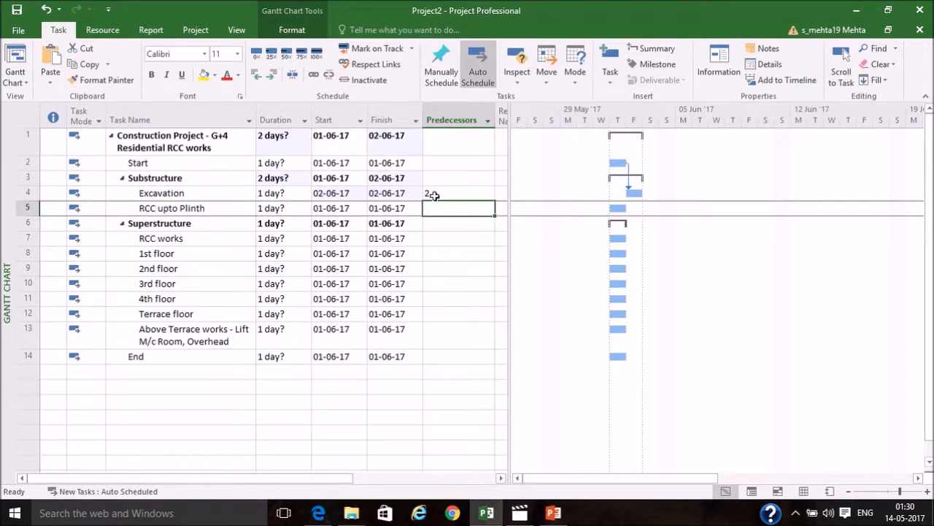
text(4)
key(Return)
key(Return)
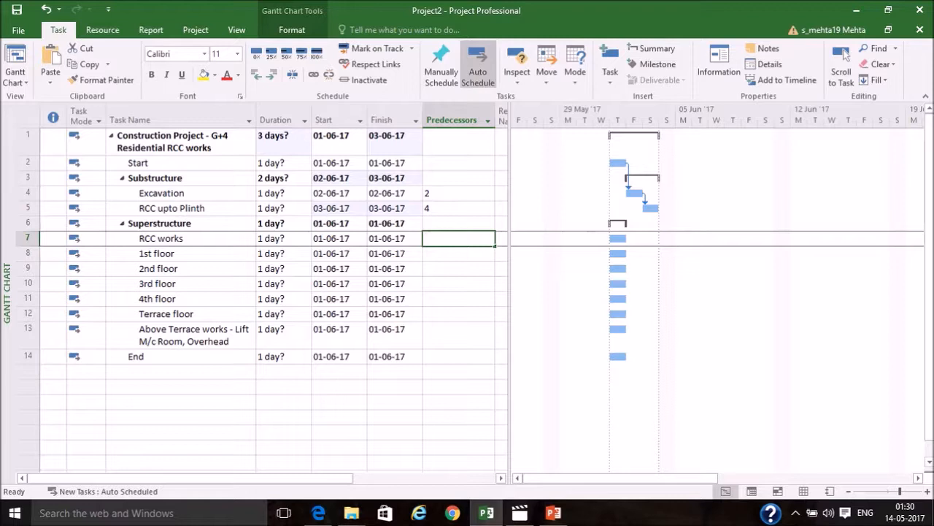
- Set the predecessor of RCC works to task 5 and of 1st floor to task 7
text(5)
key(Return)
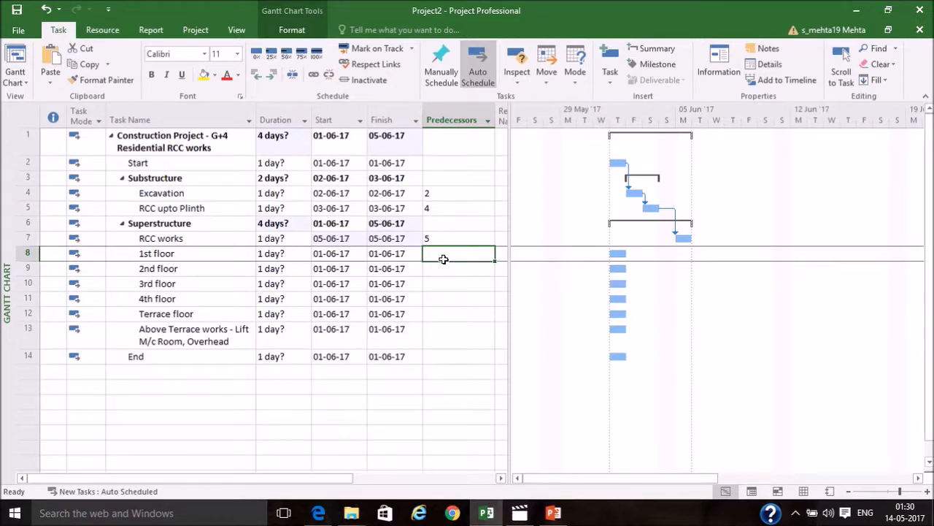
text(7)
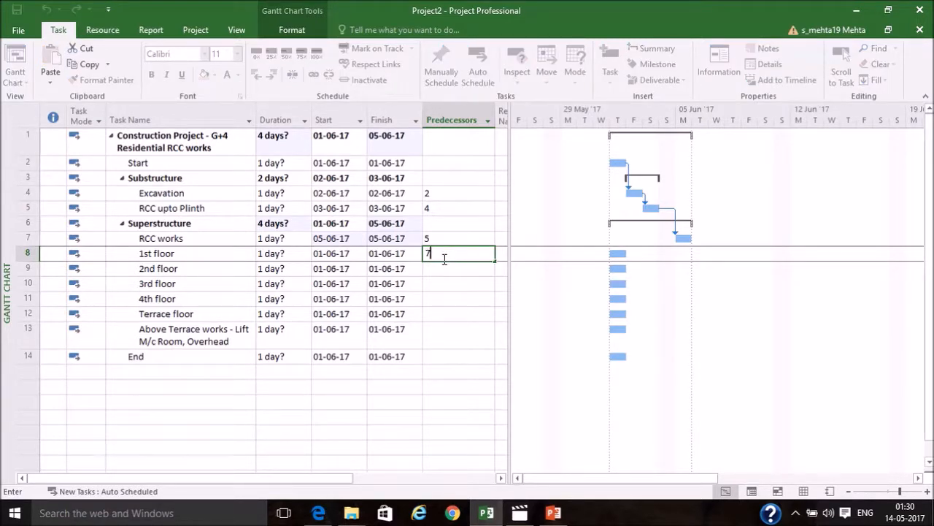
text(F)
key(Return)
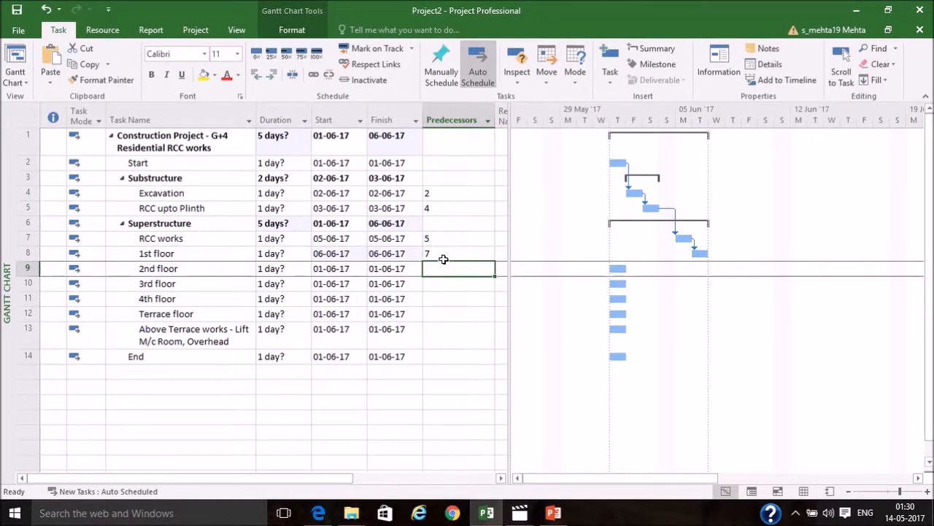
- Set the predecessors of 2nd floor, 3rd floor and 4th floor to tasks 8, 9 and 10 respectively
text(8)
key(Return)
text(9)
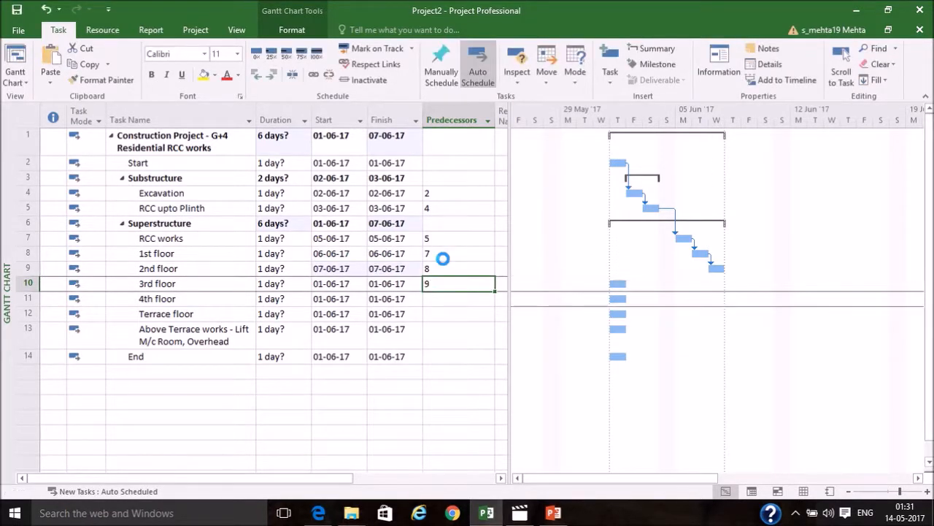
key(Return)
text(10)
key(Return)
- Set the predecessors of Terrace floor, Above Terrace works and End to tasks 11, 12 and 13 respectively
text(11)
key(Return)
text(12)
key(Return)
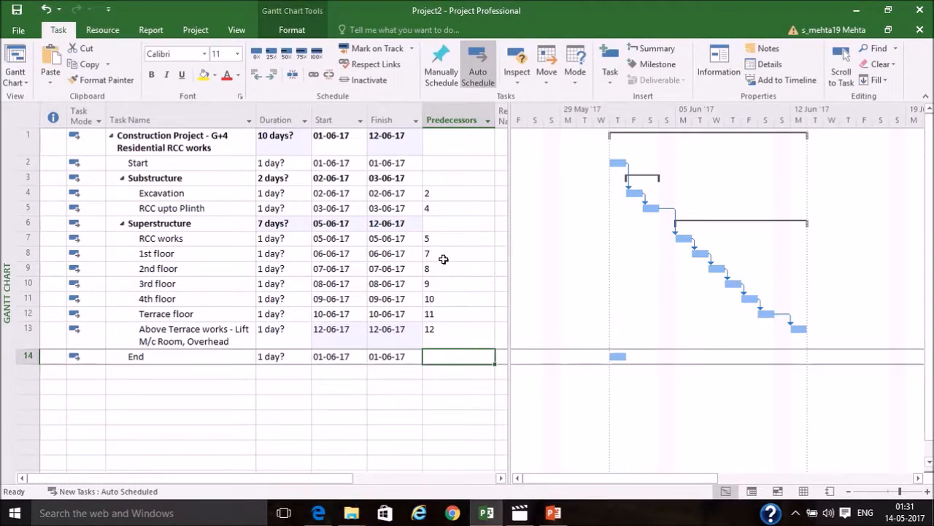
text(13)
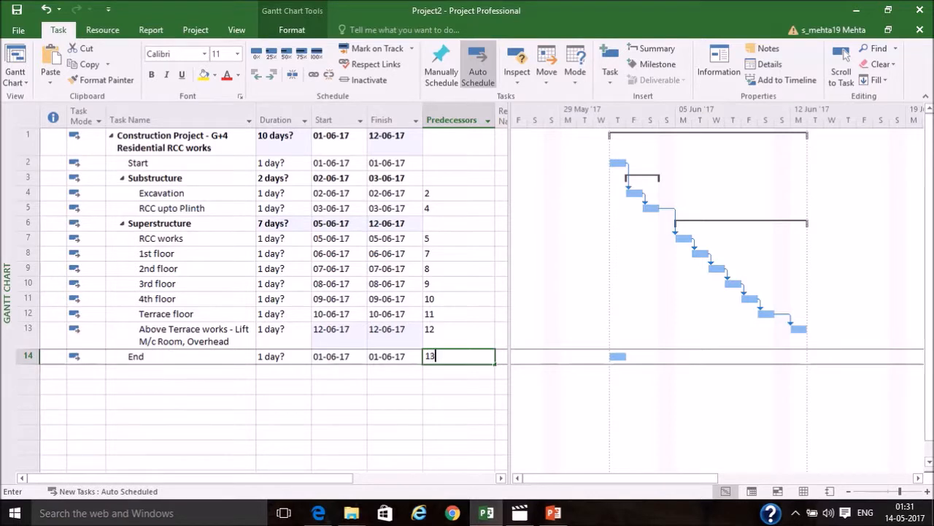
key(Return)
- Set the duration of the Start task to 0 days
key(Up)
key(Up)
key(Left)
key(Left)
key(Left)
key(Left)
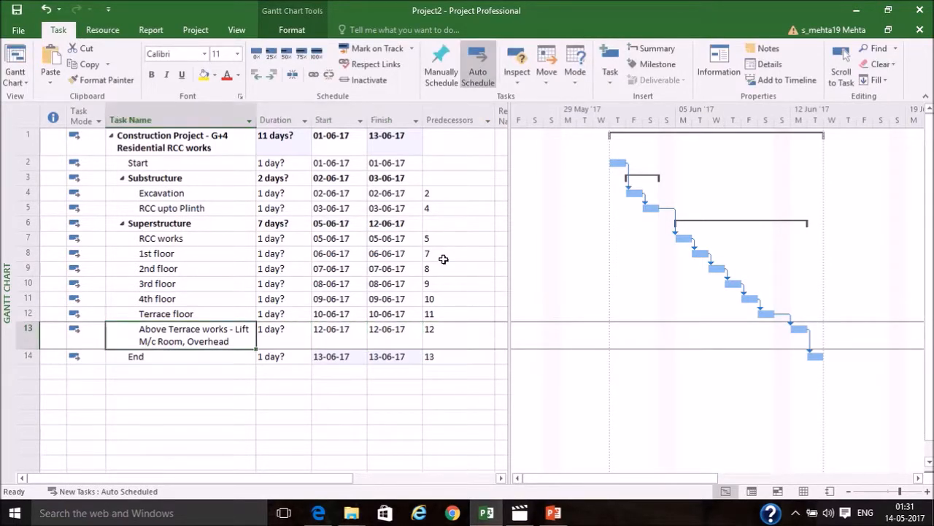
key(Up)
key(Up)
key(Up)
key(Up)
key(Up)
key(Up)
key(Up)
key(Up)
key(Up)
key(Up)
key(Up)
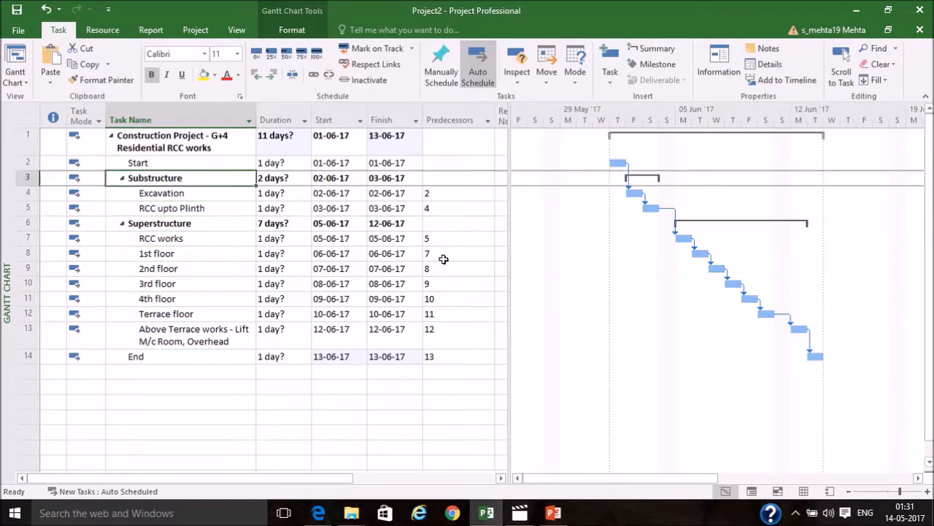
key(Right)
text(0)
key(Return)
- Set the duration of Excavation to 15 days and of RCC upto Plinth to 90 days
key(Down)
key(Down)
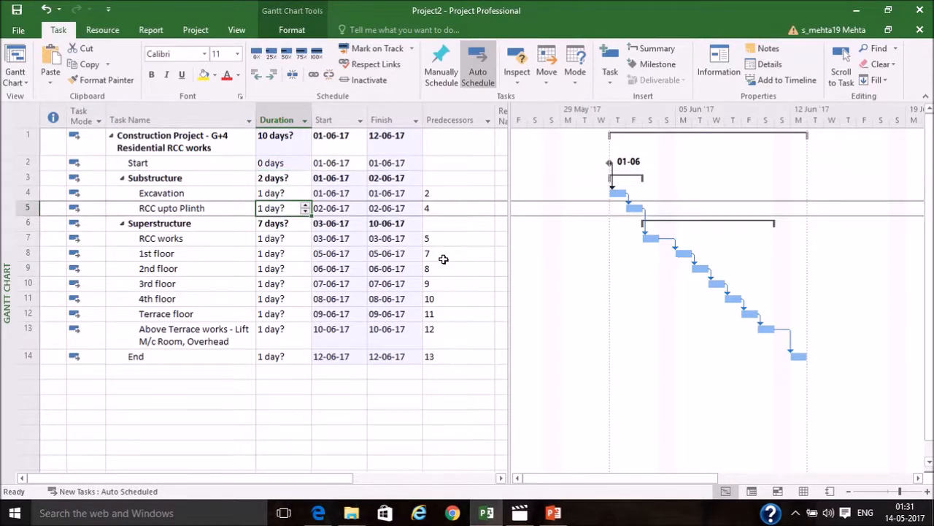
key(Up)
text(15)
key(Return)
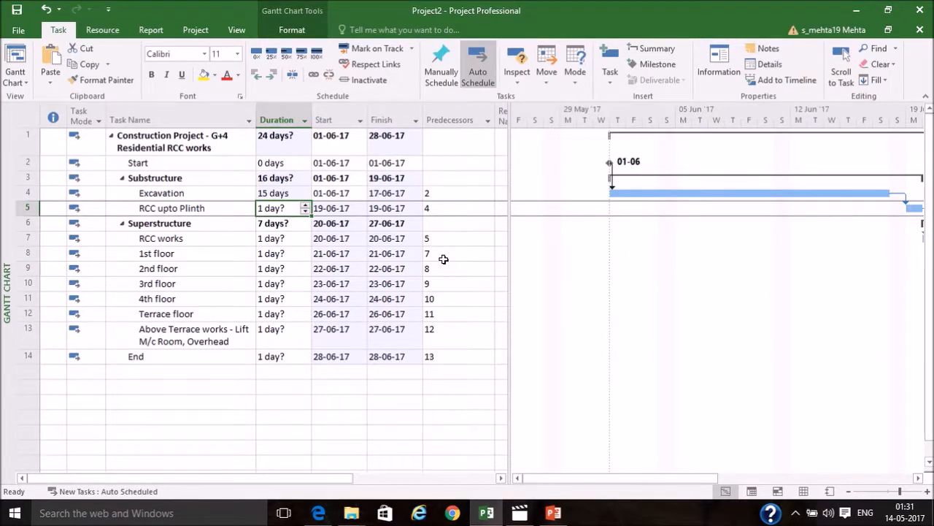
text(90)
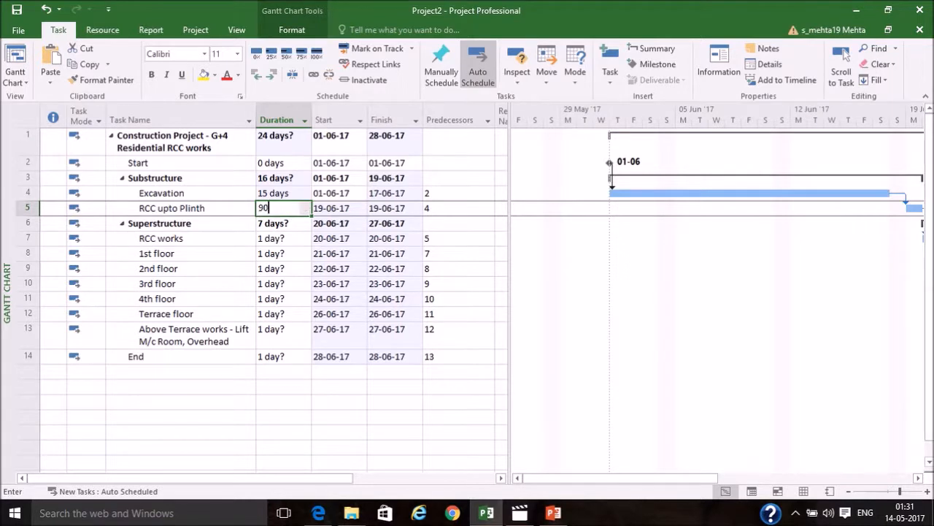
key(Return)
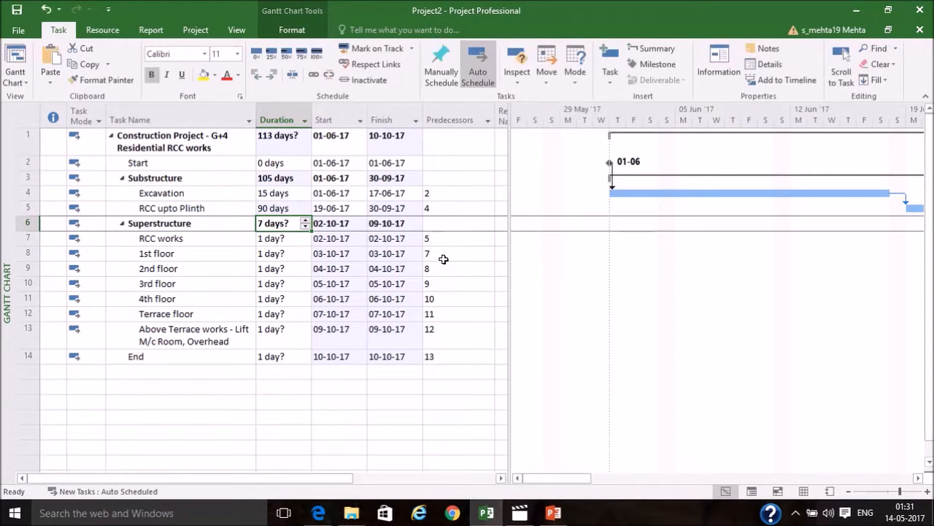
- Clear the predecessor of RCC works and set the predecessor of 1st floor to task 5
key(Down)
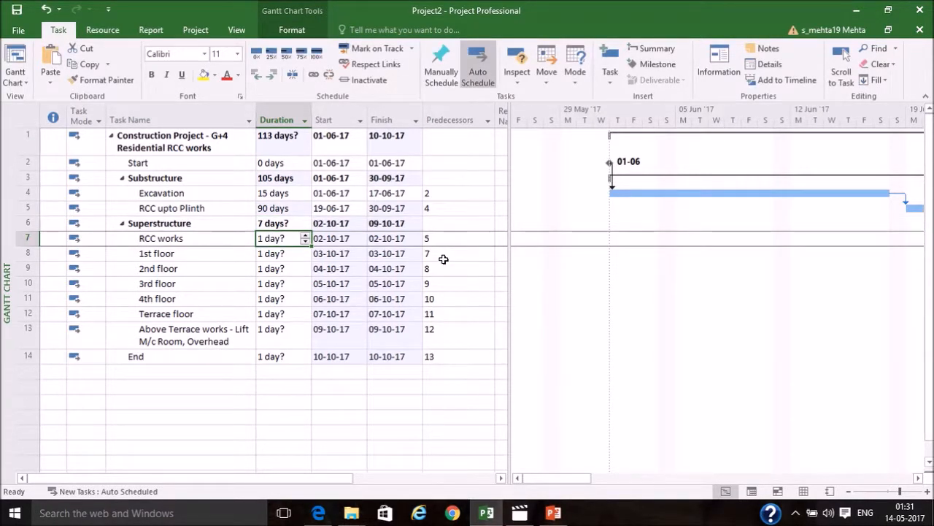
key(Up)
key(Down)
key(Down)
key(Down)
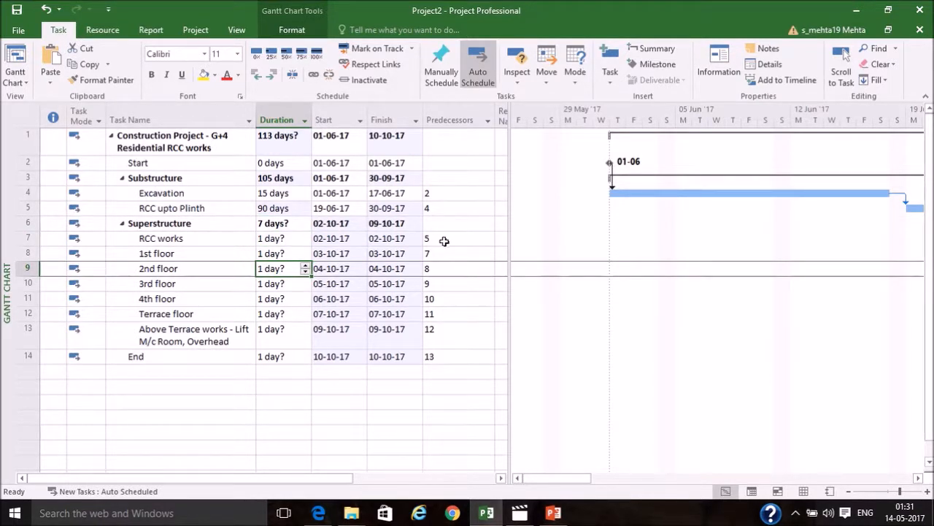
click(444, 240)
key(BackSpace)
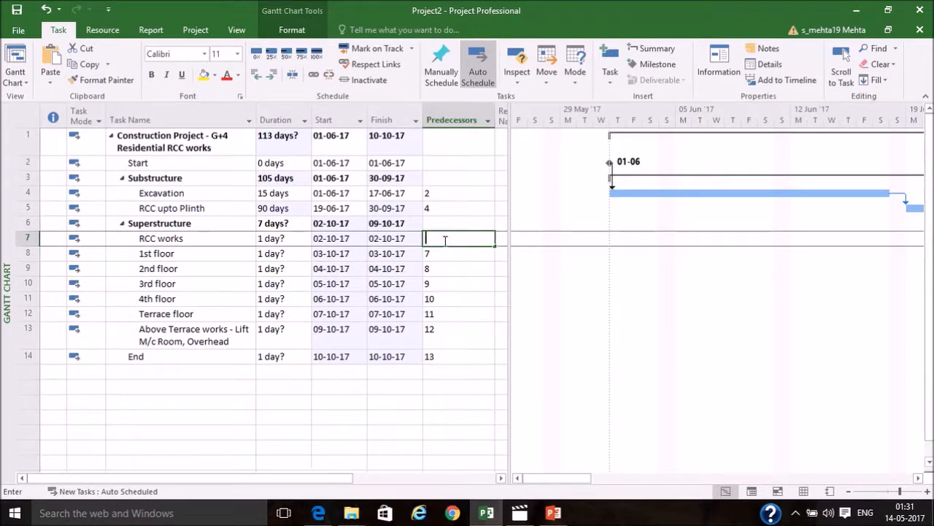
key(Return)
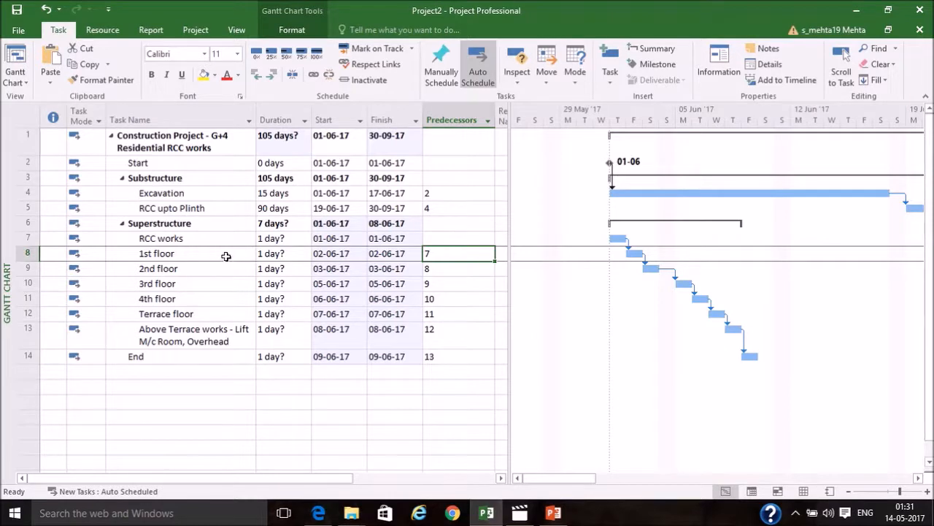
text(5)
key(Return)
- Indent the tasks from 1st floor through Above Terrace works as subtasks of RCC works
drag(219, 253, 215, 322)
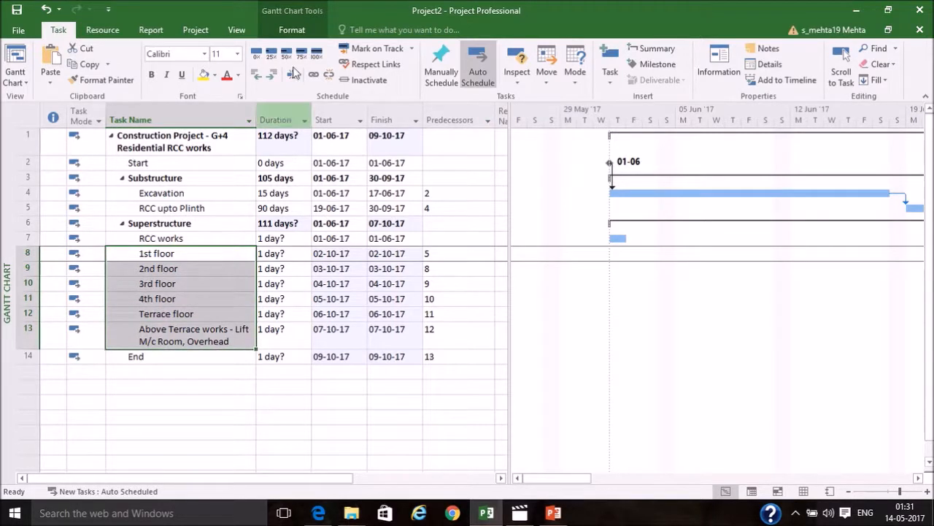
click(272, 75)
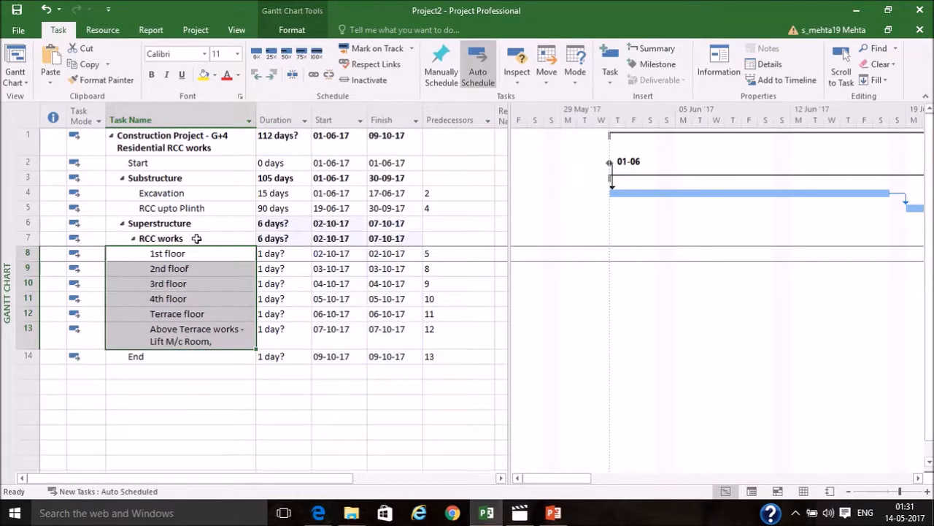
click(198, 269)
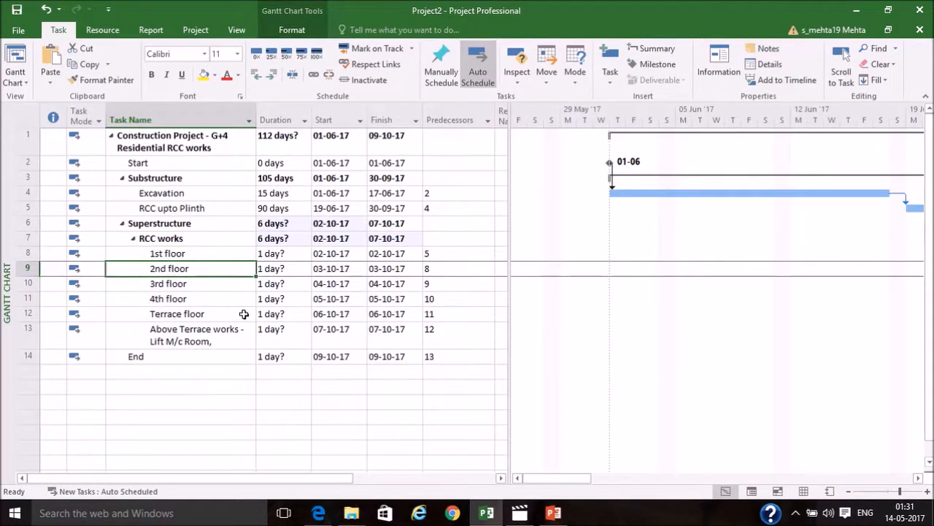
- Set the duration of 1st floor to 30 days and of 2nd floor and 3rd floor to 15 days each
click(281, 253)
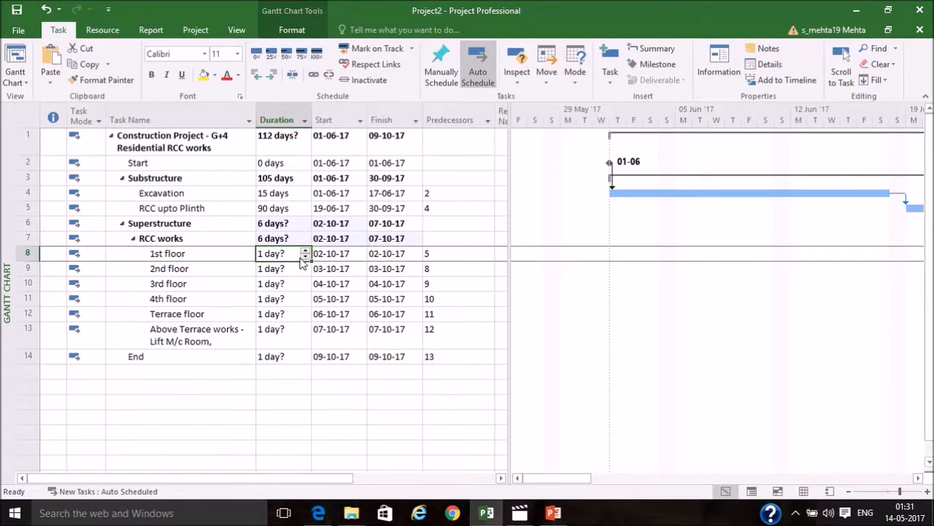
text(304)
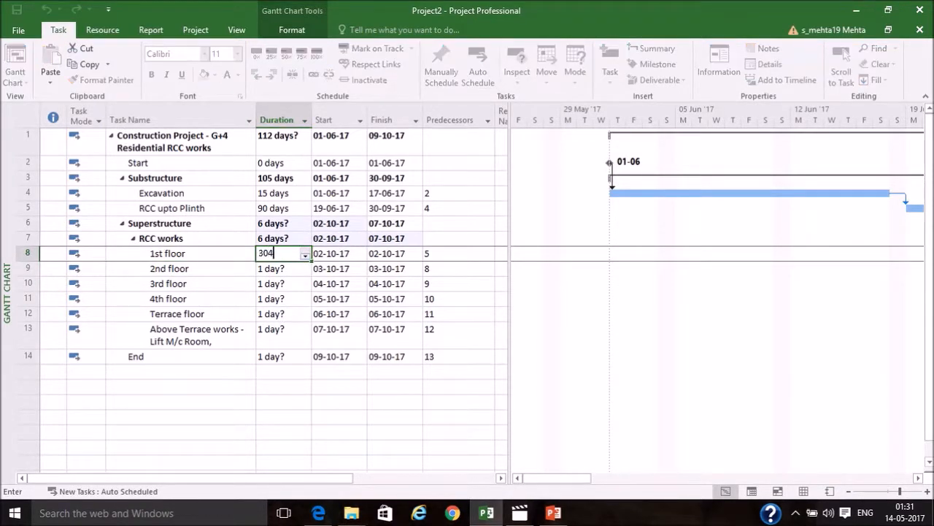
key(Return)
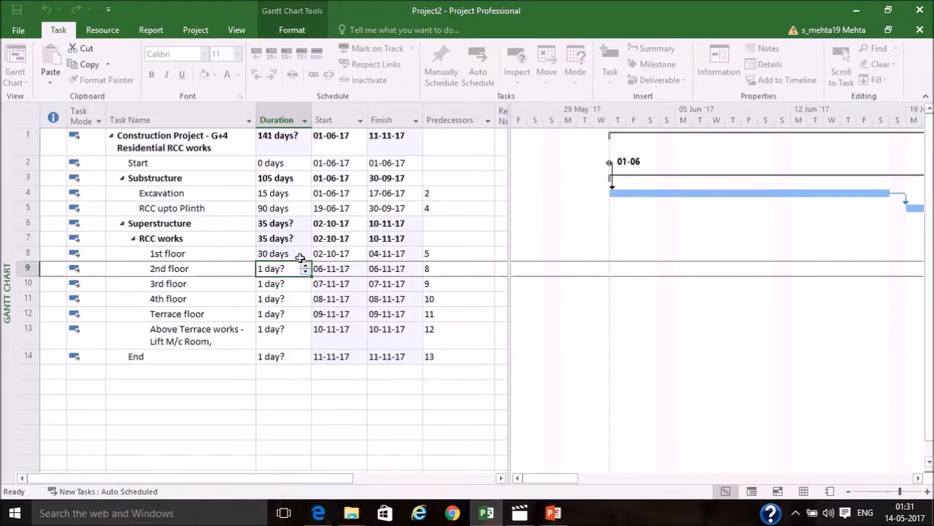
text(15)
text(15)
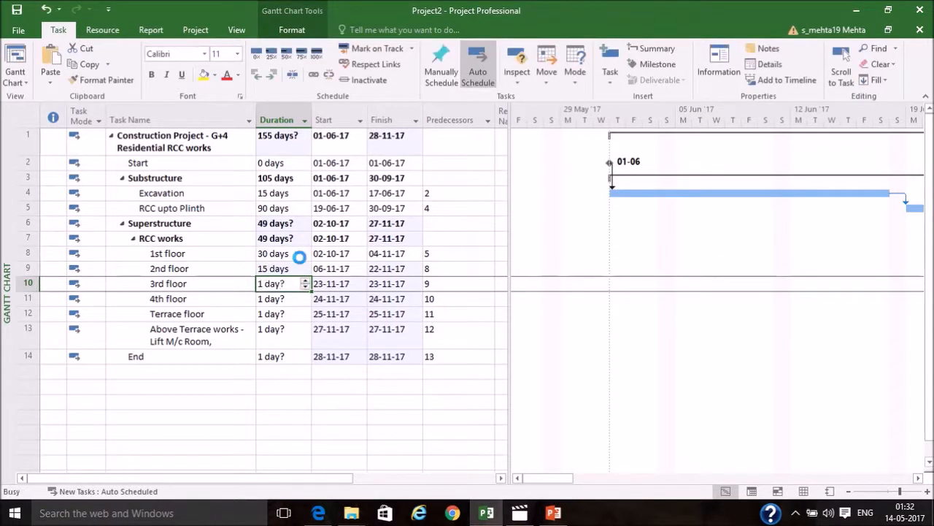
key(Return)
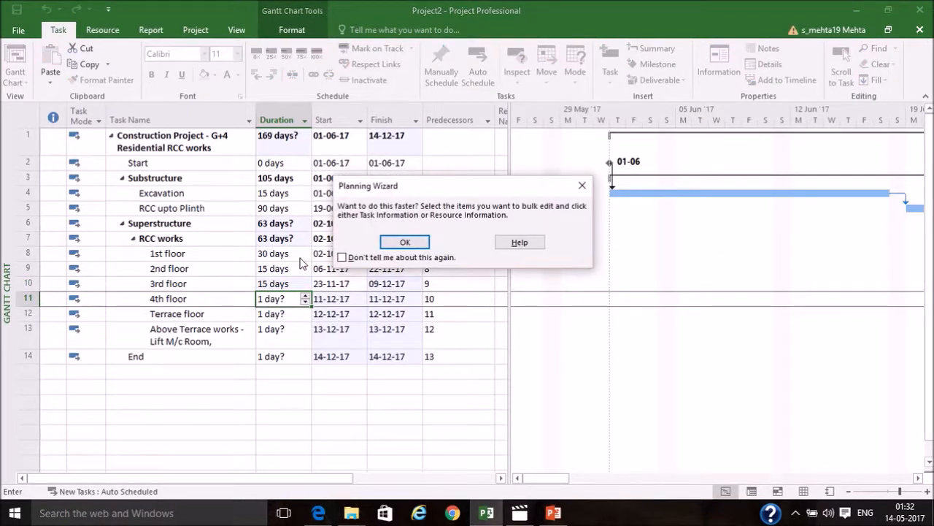
click(386, 244)
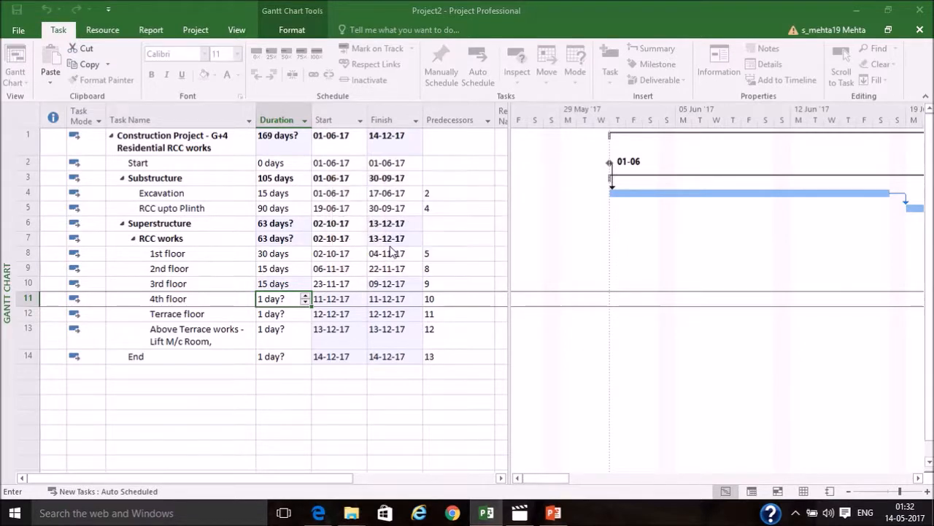
- Set the durations of 4th floor and Terrace floor to 15 days each
text(15)
key(Return)
text(15)
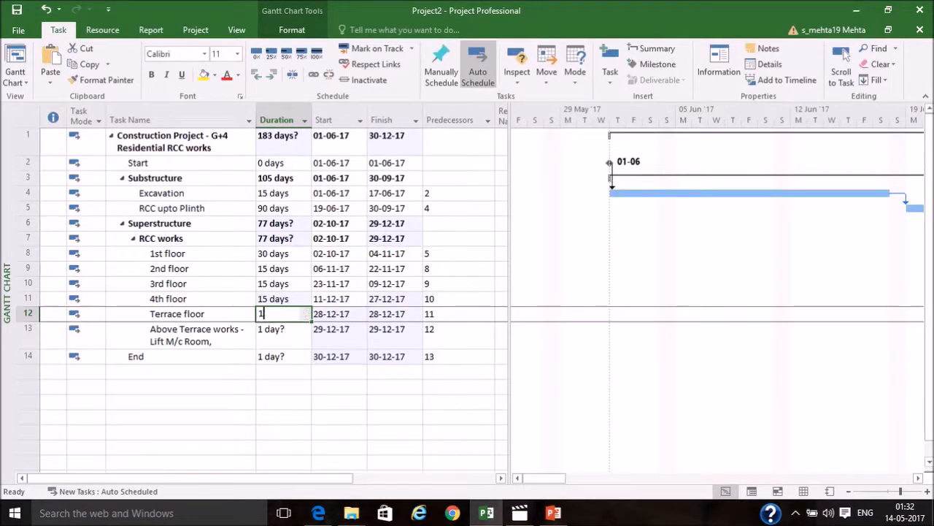
key(Return)
- Set the duration of Above Terrace works to 60 days and of End to 0 days
text(60)
key(Return)
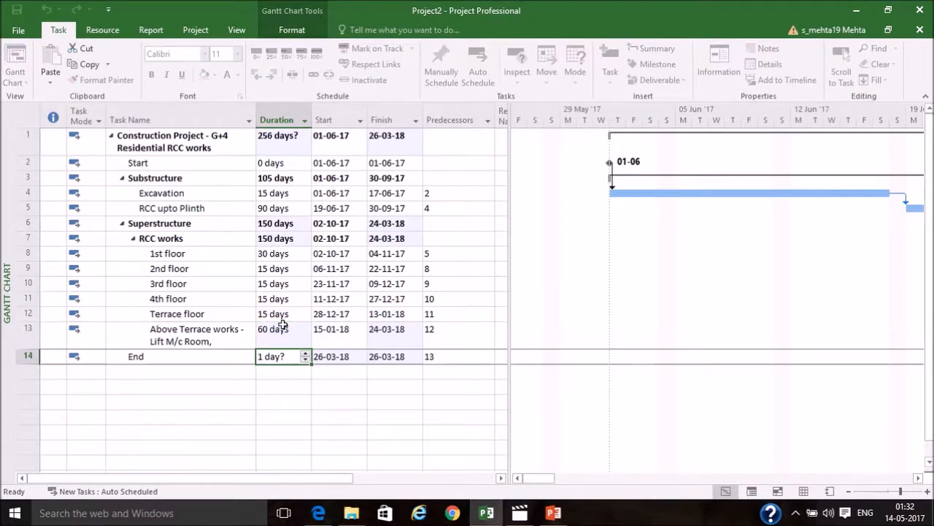
text(0)
key(Return)
- Review the durations in the task table from the construction project summary down to the End task
key(Up)
key(Up)
key(Up)
key(Up)
key(Up)
key(Up)
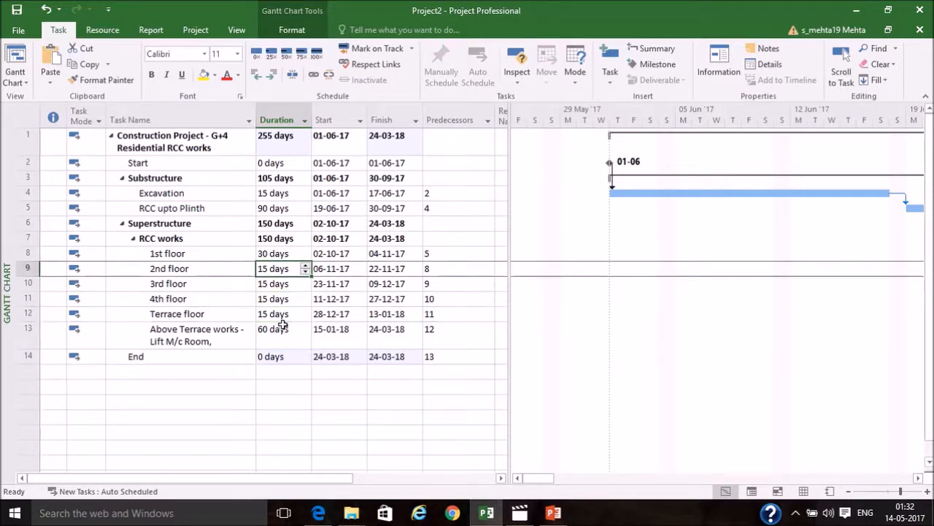
key(Up)
key(Up)
key(Up)
key(Up)
key(Up)
key(Up)
key(Up)
key(Up)
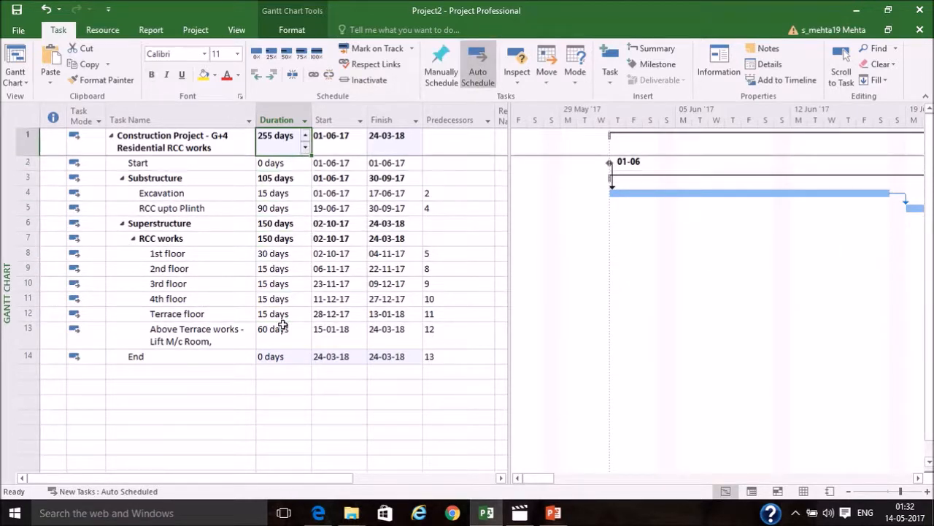
key(Down)
key(Down)
key(Down)
key(Down)
key(Down)
key(Down)
key(Down)
key(Down)
key(Down)
key(Down)
key(Down)
key(Down)
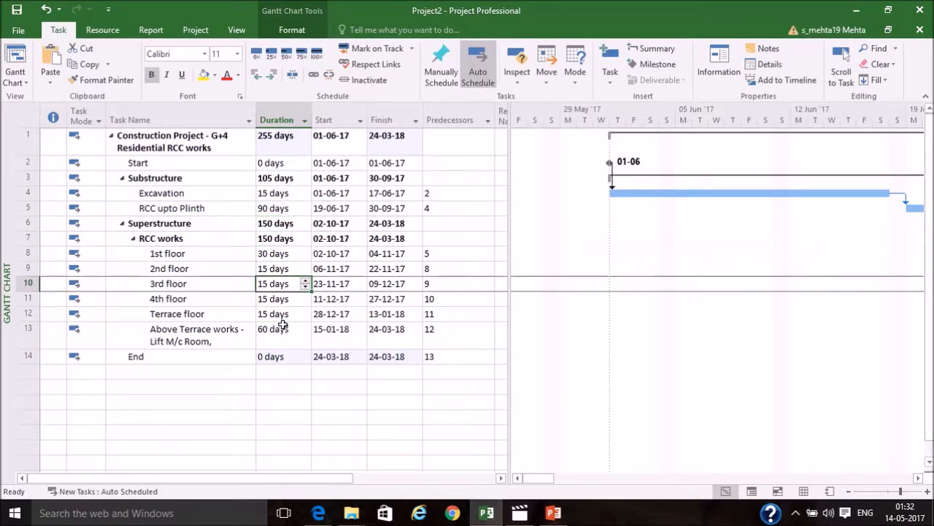
key(Down)
key(Down)
key(Up)
key(Up)
key(Up)
key(Up)
key(Up)
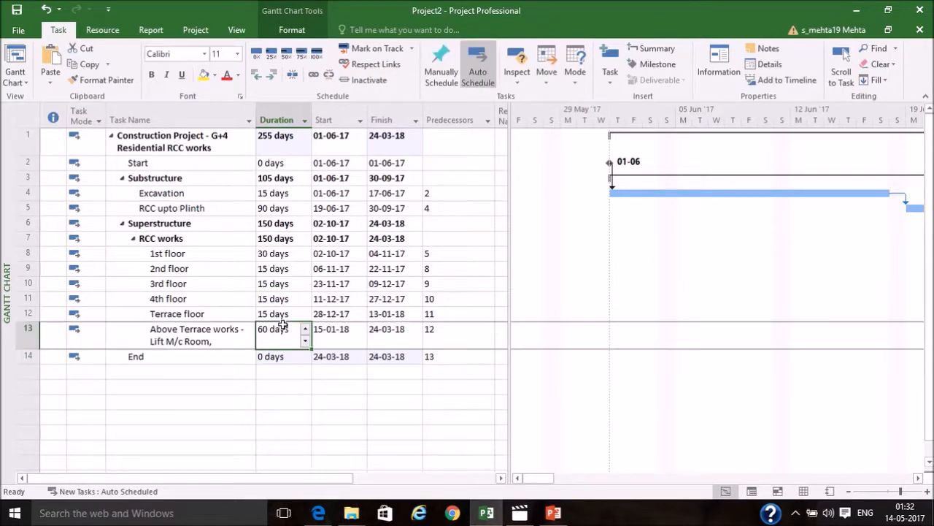
key(Up)
key(Up)
key(Up)
key(Up)
key(Up)
key(Up)
key(Down)
key(Down)
key(Down)
key(Down)
key(Down)
key(Down)
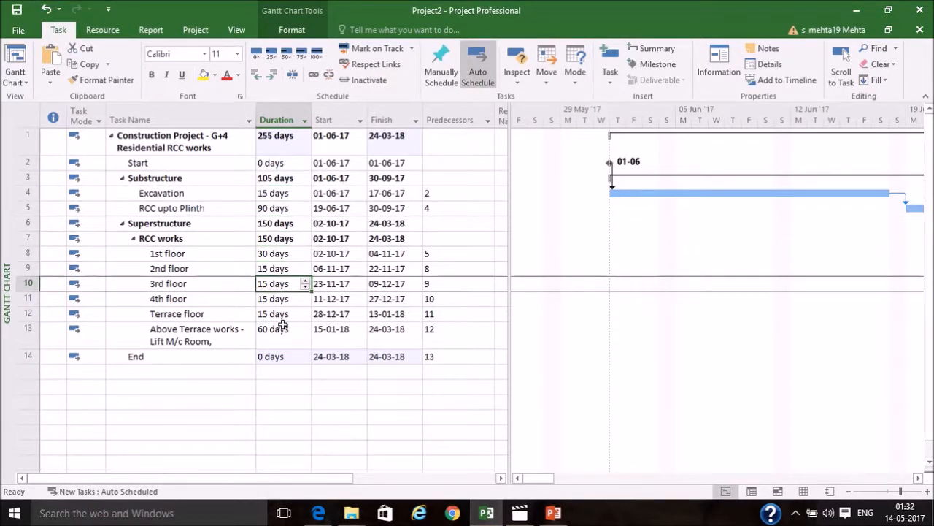